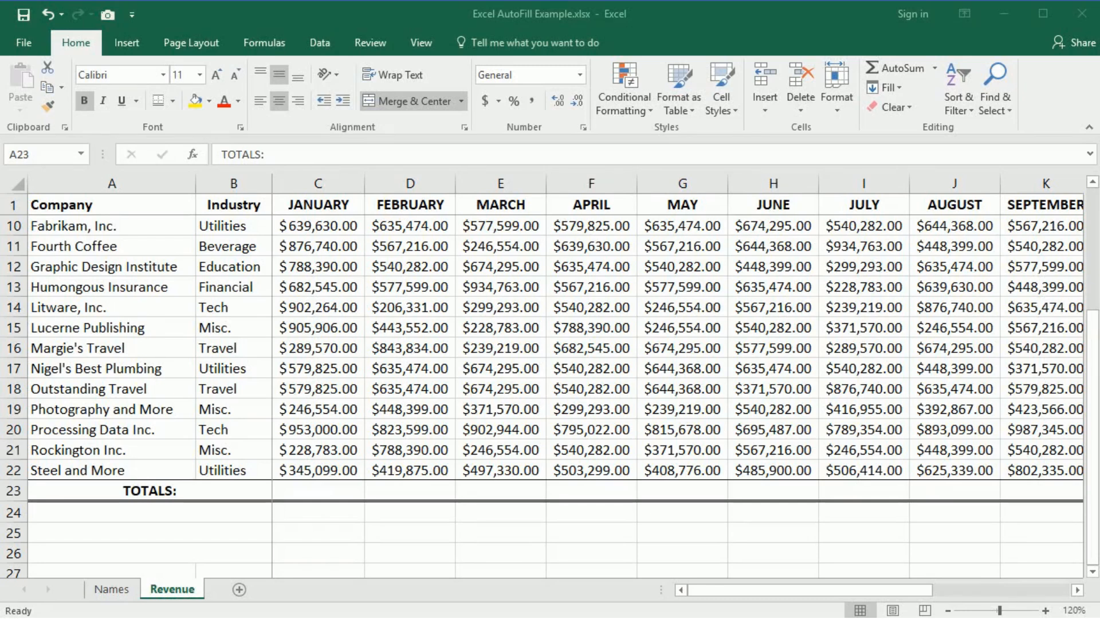
- Insert an AutoSum Sum of the January revenues (C2:C22) in cell C23
{"action": "left_click", "coordinate": [323, 492]}
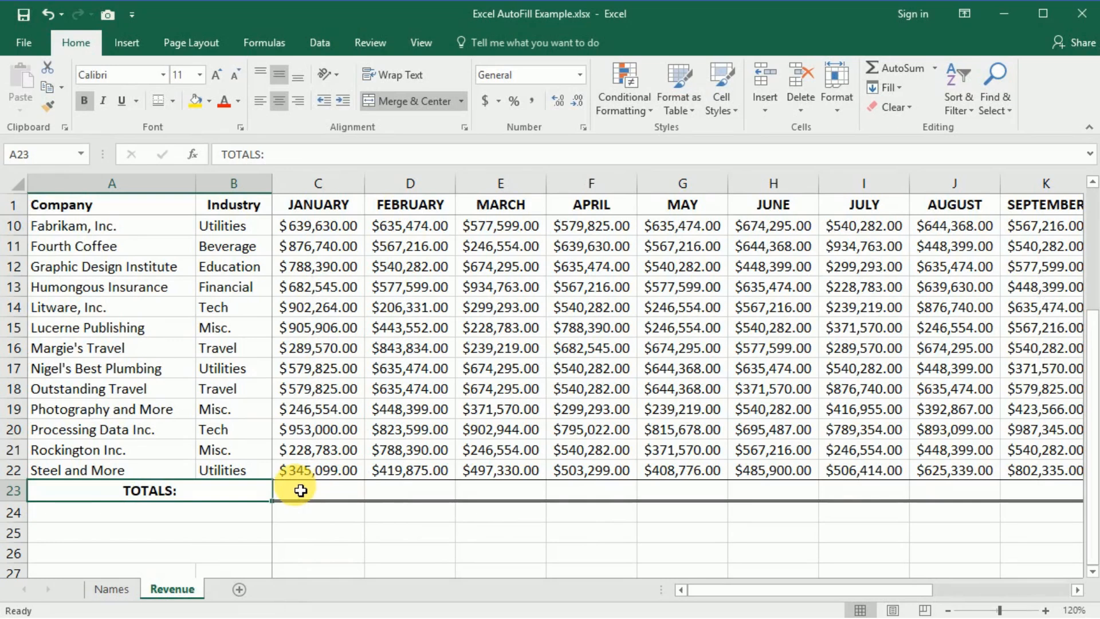
{"action": "left_click", "coordinate": [301, 491]}
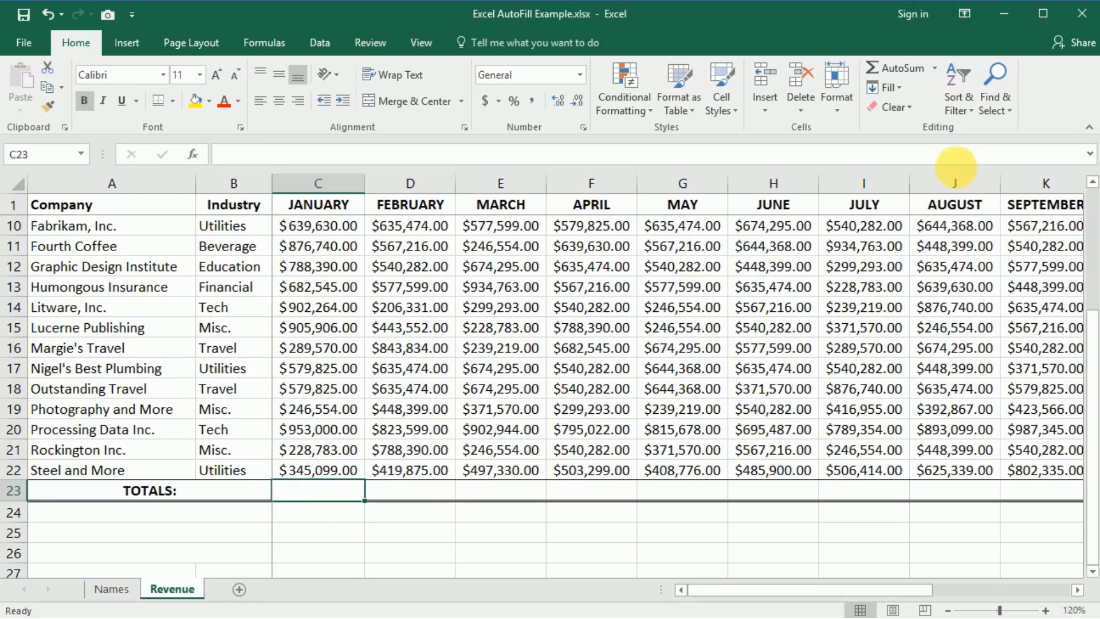
{"action": "left_click", "coordinate": [934, 69]}
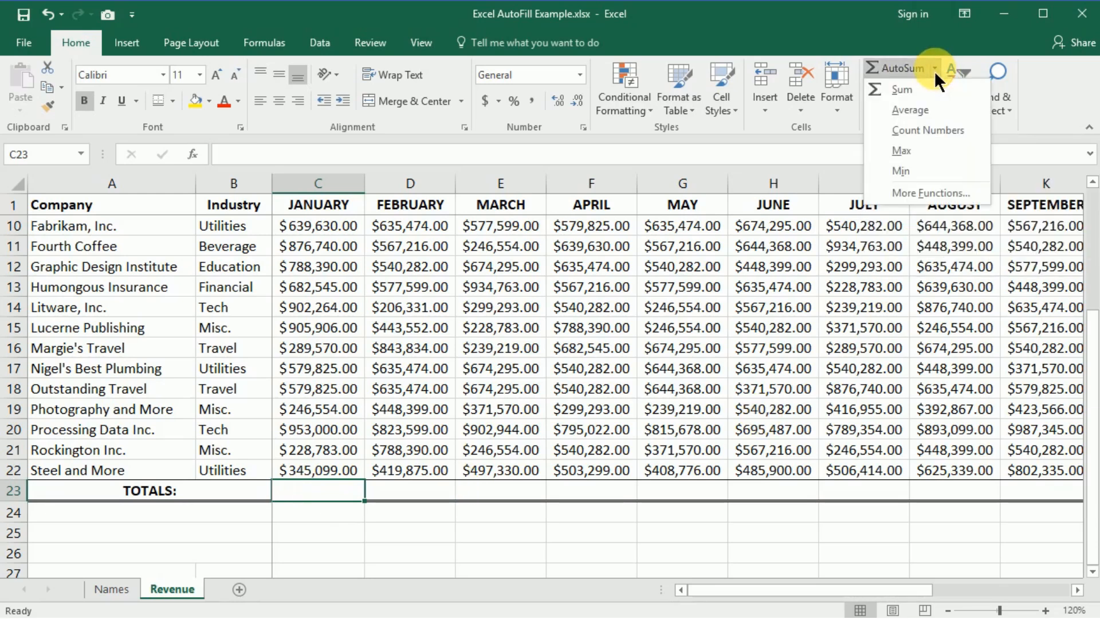
{"action": "left_click", "coordinate": [966, 87]}
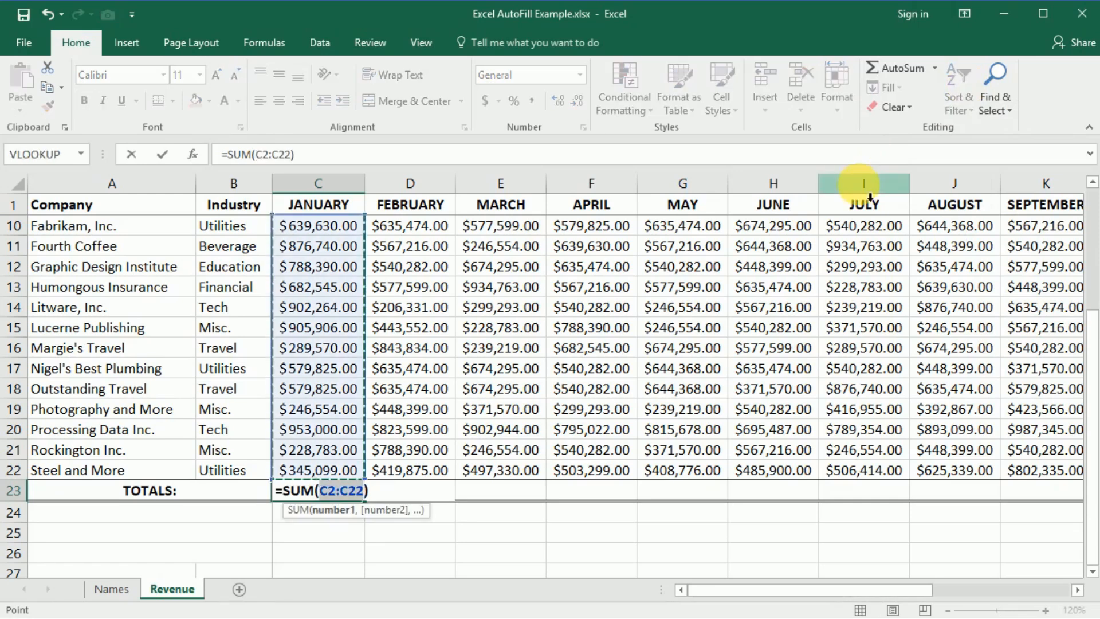
{"action": "key", "text": "Return"}
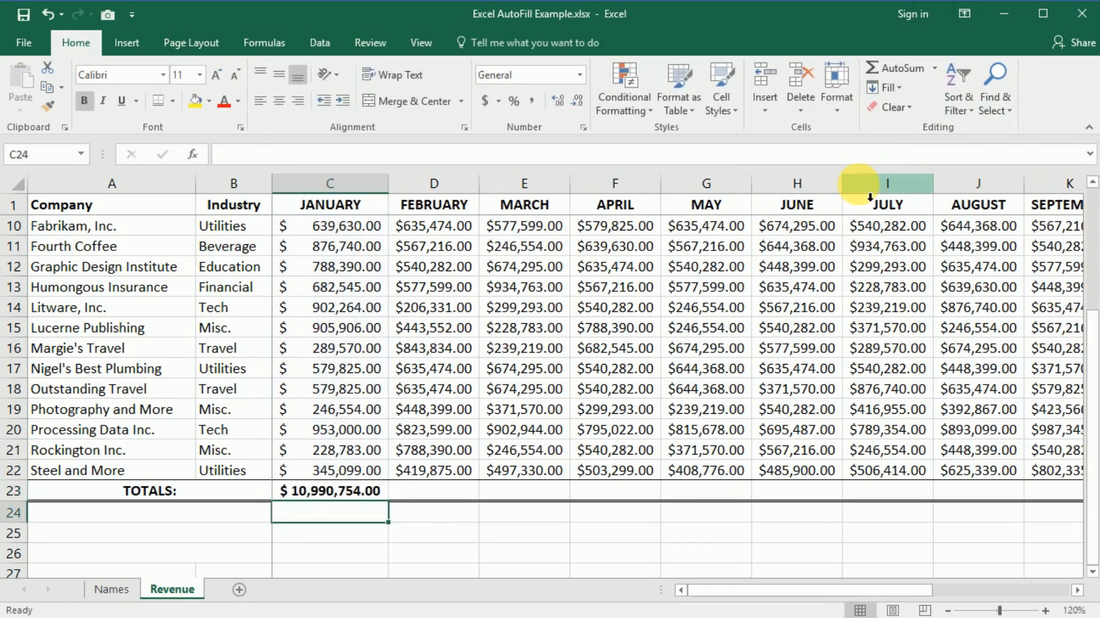
- Clear the January sum in C23 and replace the row 23 label with AVERAGE
{"action": "key", "text": "Up"}
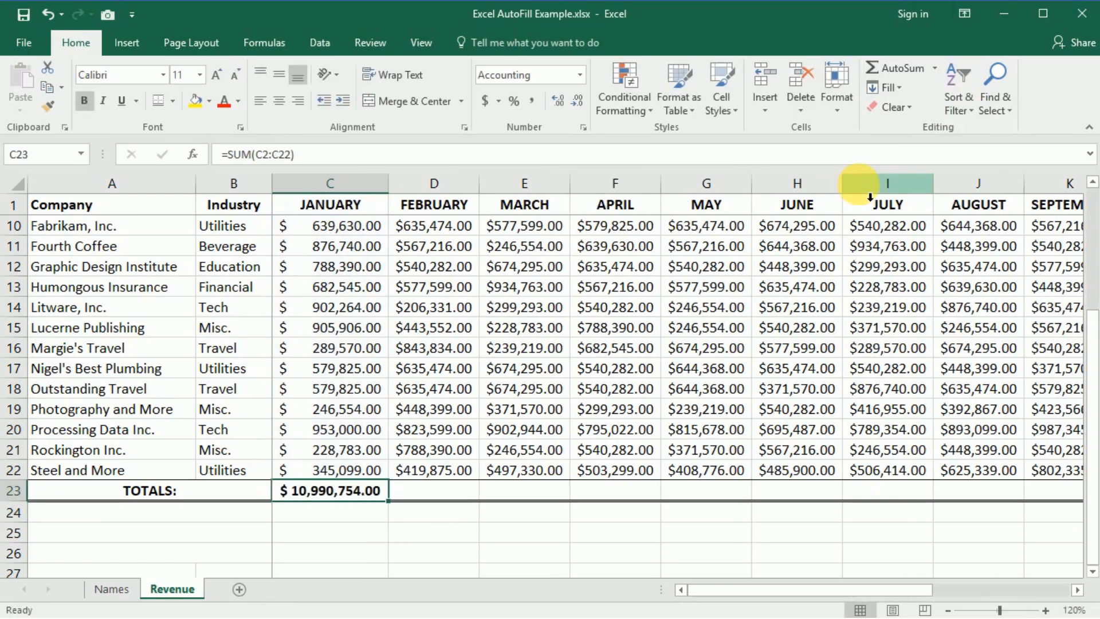
{"action": "key", "text": "Delete"}
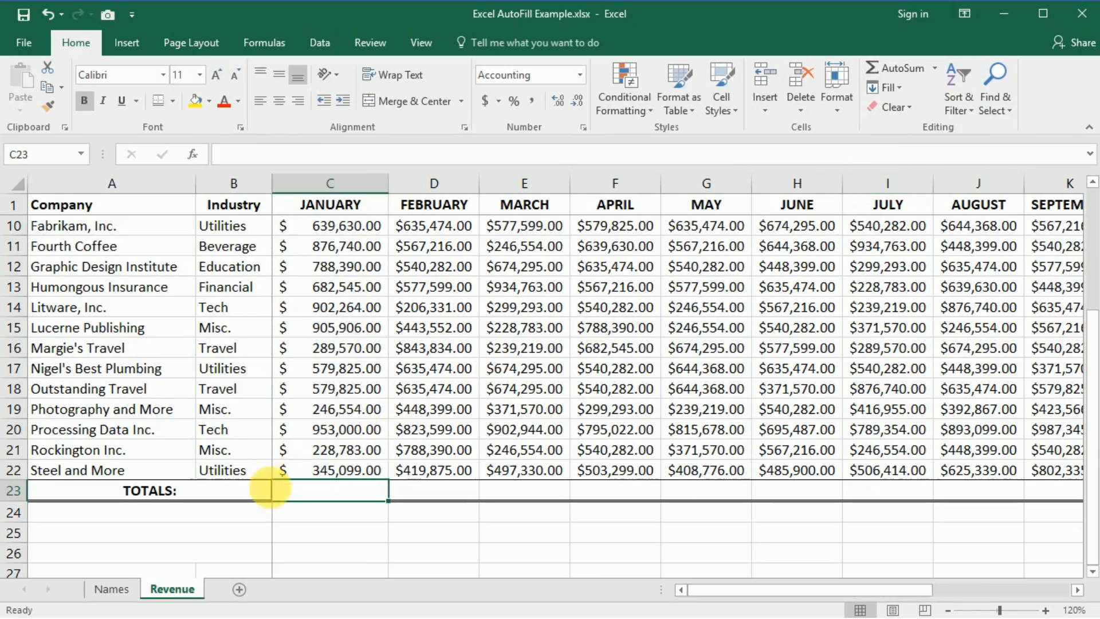
{"action": "left_click", "coordinate": [265, 490]}
{"action": "type", "text": "AVERAGE"}
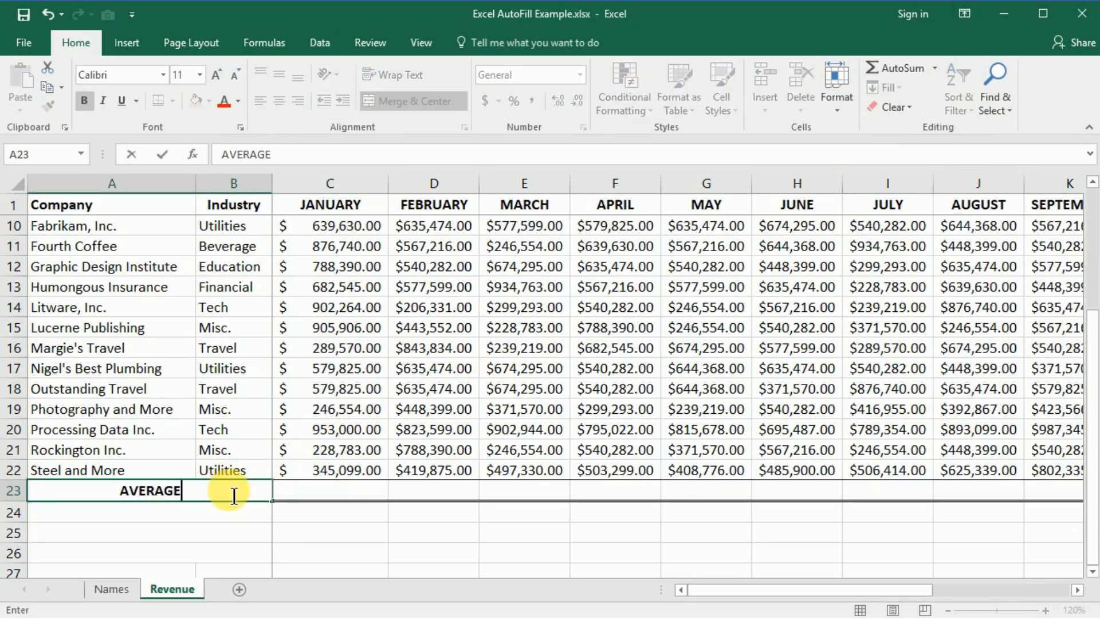
{"action": "key", "text": "Tab"}
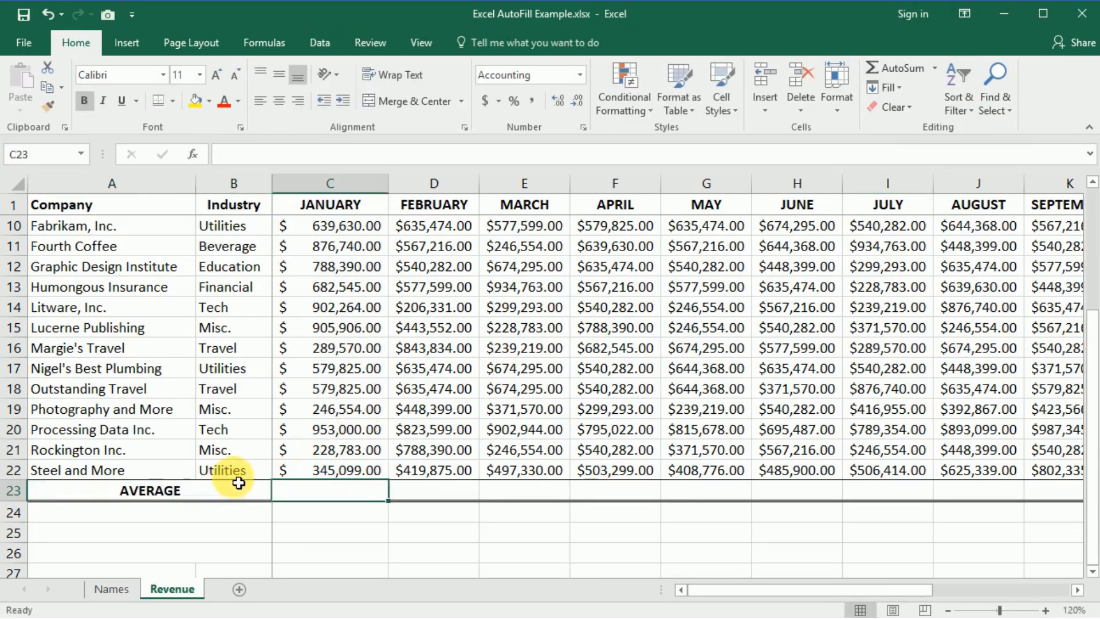
- Insert an AutoSum Average of the January revenues (C2:C22) in cell C23
{"action": "left_click", "coordinate": [933, 75]}
{"action": "left_click", "coordinate": [926, 110]}
{"action": "key", "text": "Return"}
- Change the row 23 label to MIN and clear the January average in C23
{"action": "key", "text": "Up"}
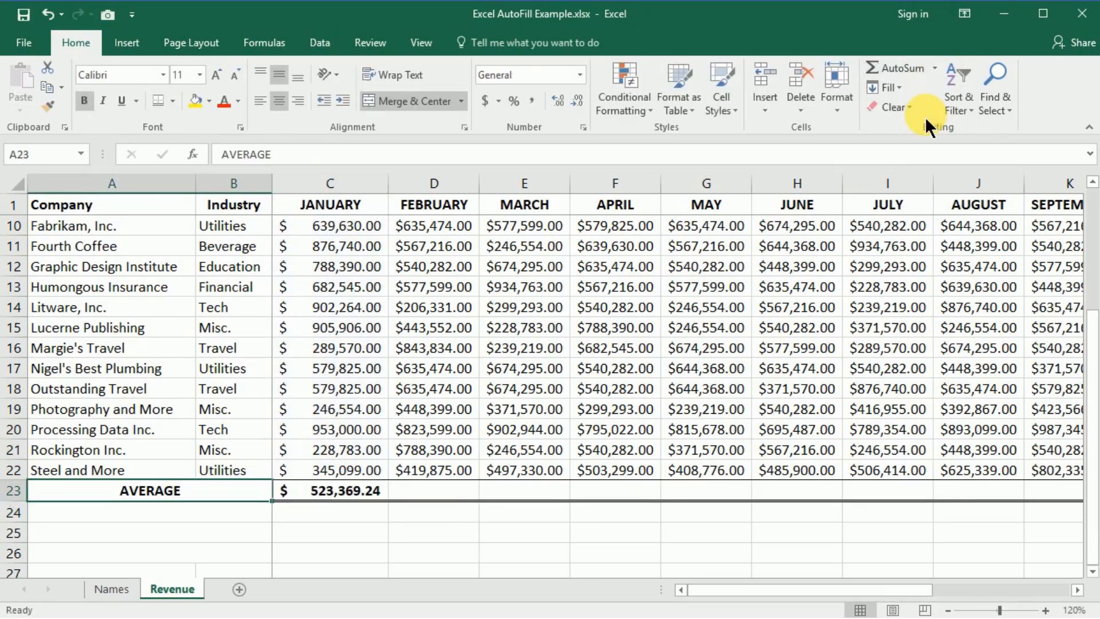
{"action": "type", "text": "MIN"}
{"action": "key", "text": "Tab"}
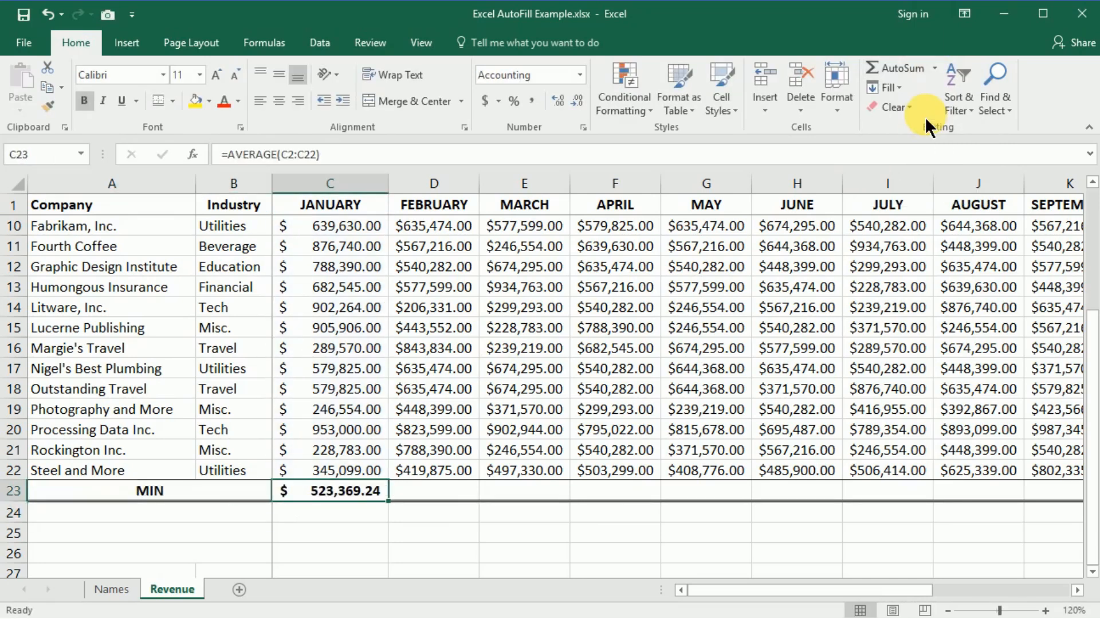
{"action": "key", "text": "Delete"}
- Insert an AutoSum Min of the January revenues (C2:C22) in cell C23
{"action": "left_click", "coordinate": [934, 68]}
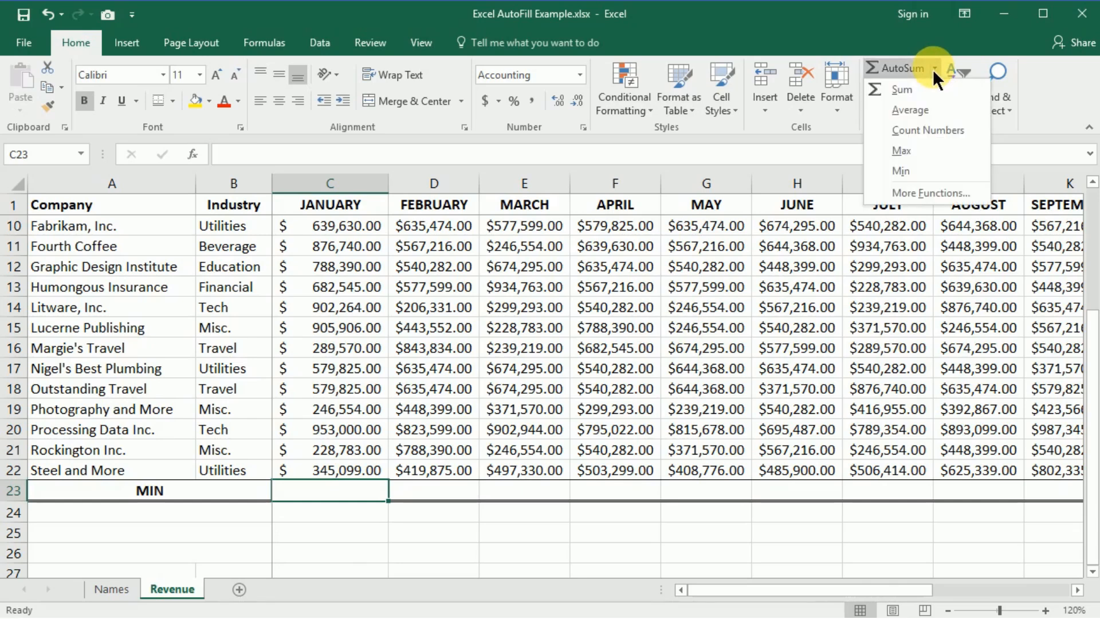
{"action": "left_click", "coordinate": [903, 172]}
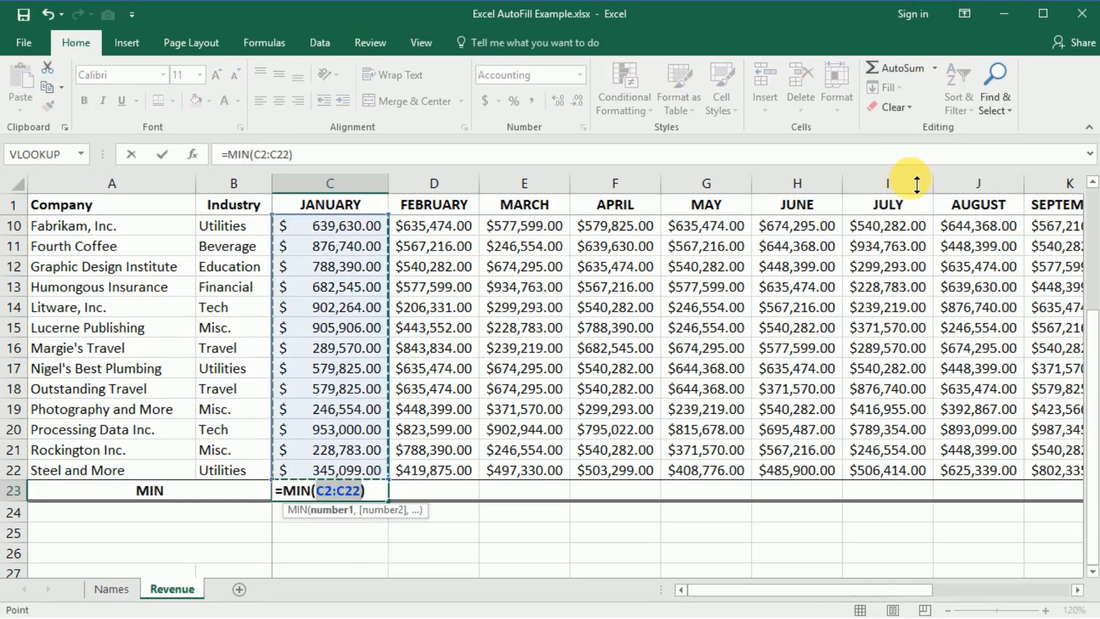
{"action": "key", "text": "shift+Tab"}
- Change the row 23 label to MAX and clear the January minimum formula in C23
{"action": "type", "text": "MAX"}
{"action": "key", "text": "Tab"}
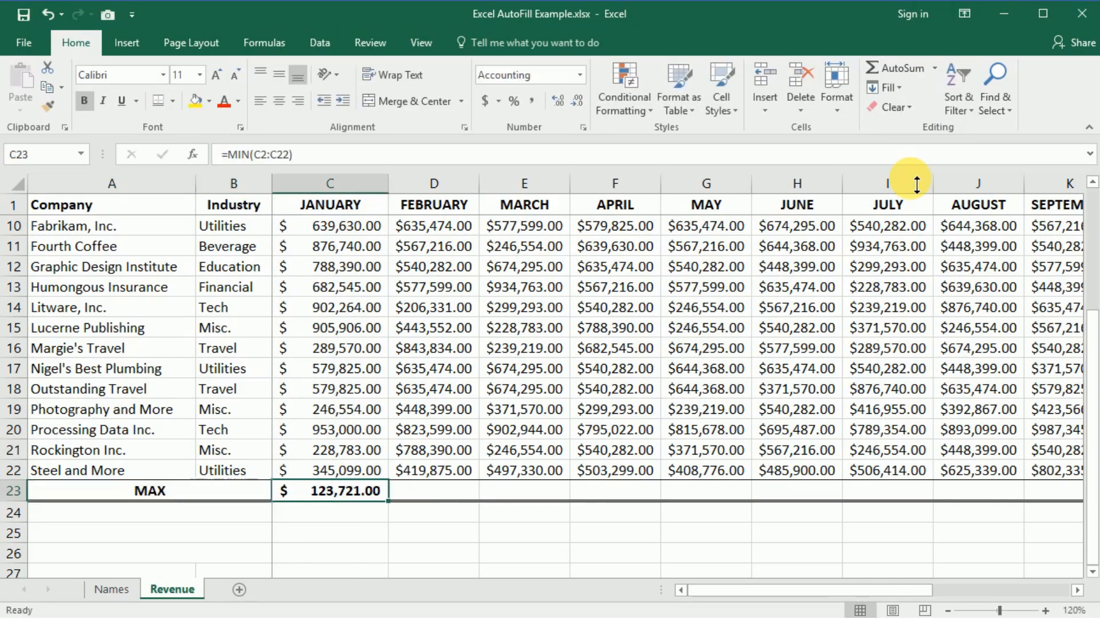
{"action": "key", "text": "Delete"}
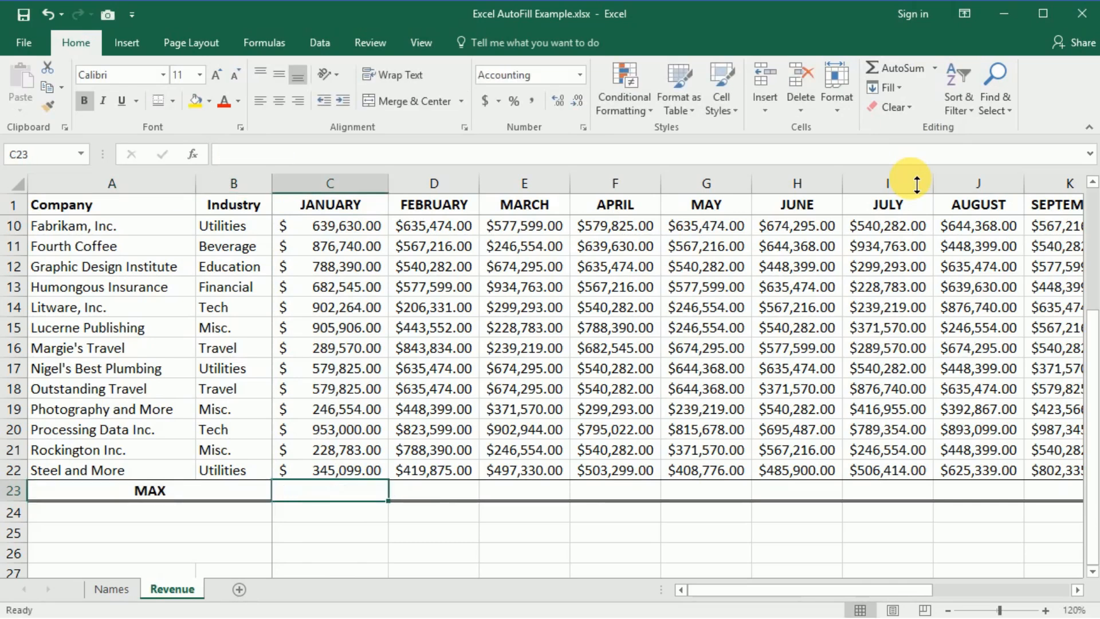
- Insert an AutoSum Max of the January revenues in cell C23
{"action": "left_click", "coordinate": [933, 69]}
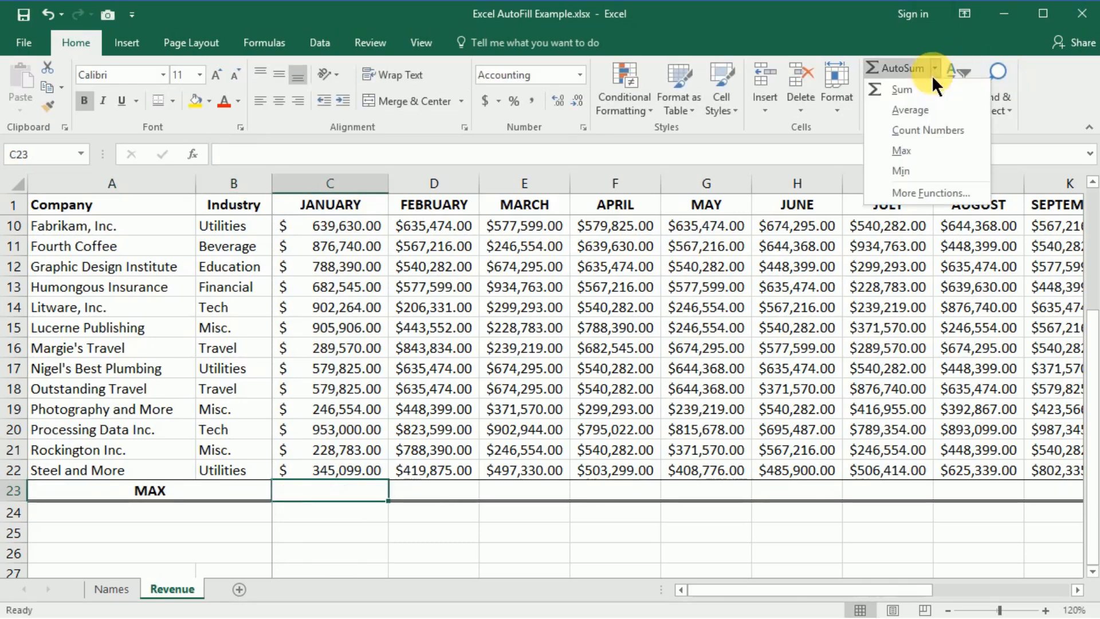
{"action": "left_click", "coordinate": [903, 151]}
{"action": "key", "text": "Return"}
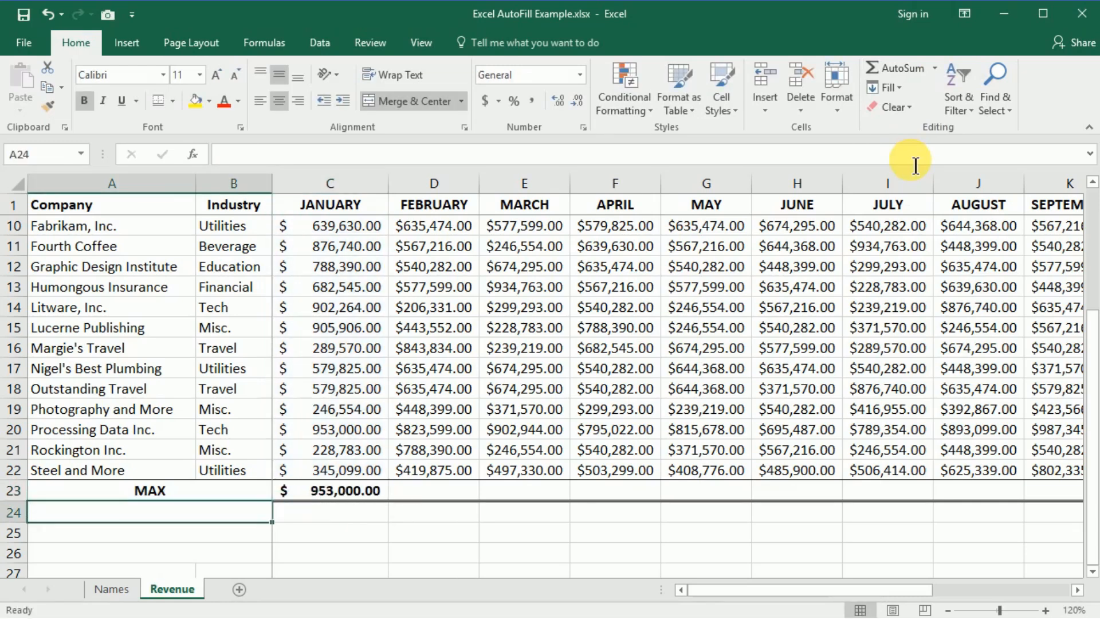
{"action": "key", "text": "Up"}
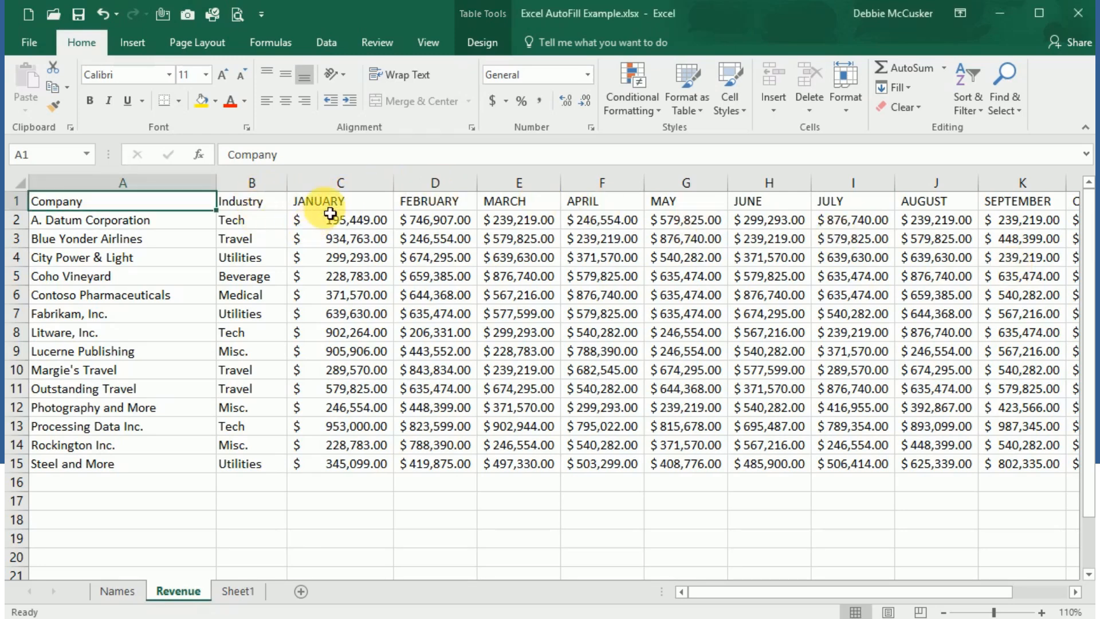
- Examine the monthly revenue columns from January to December and the January values in C2:C15
{"action": "left_click", "coordinate": [317, 201]}
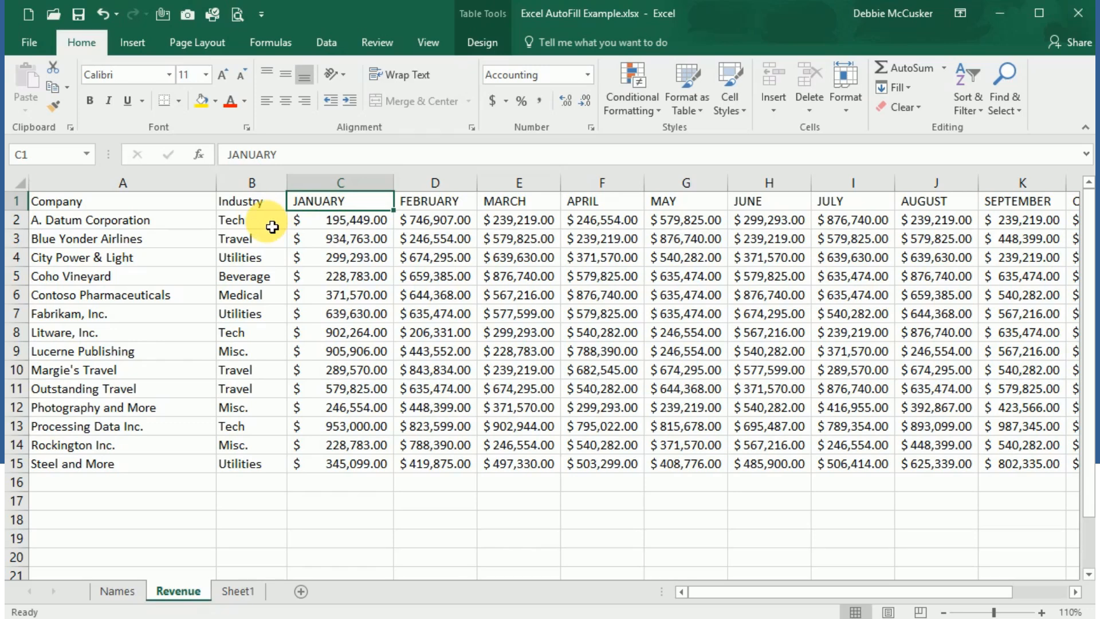
{"action": "left_click_drag", "start_coordinate": [713, 596], "coordinate": [945, 596]}
{"action": "left_click", "coordinate": [1070, 220]}
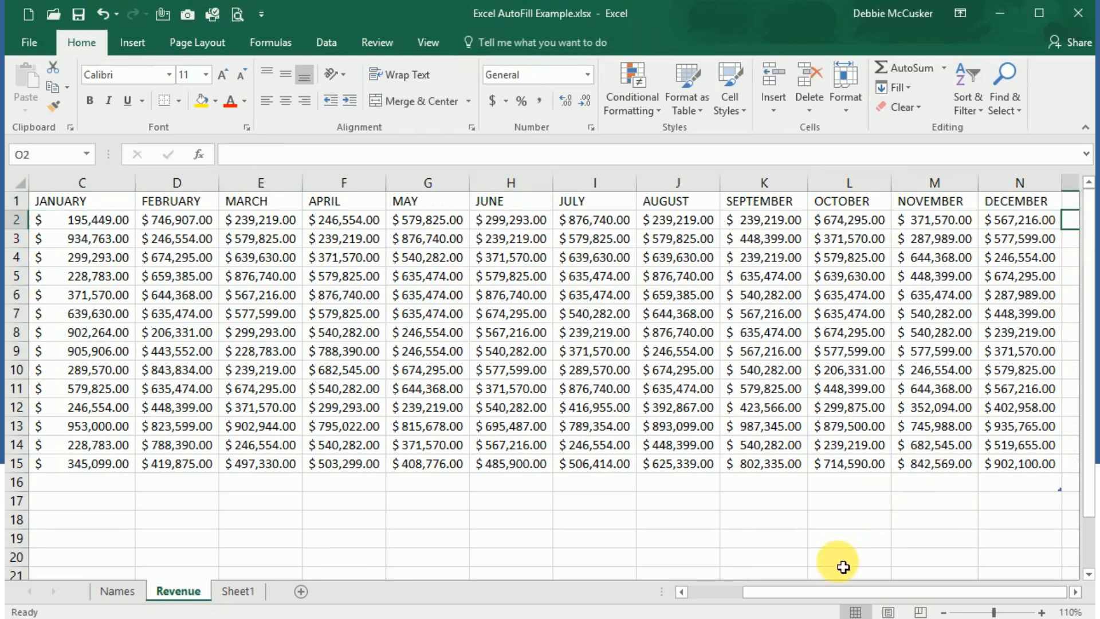
{"action": "left_click_drag", "start_coordinate": [820, 590], "coordinate": [630, 595]}
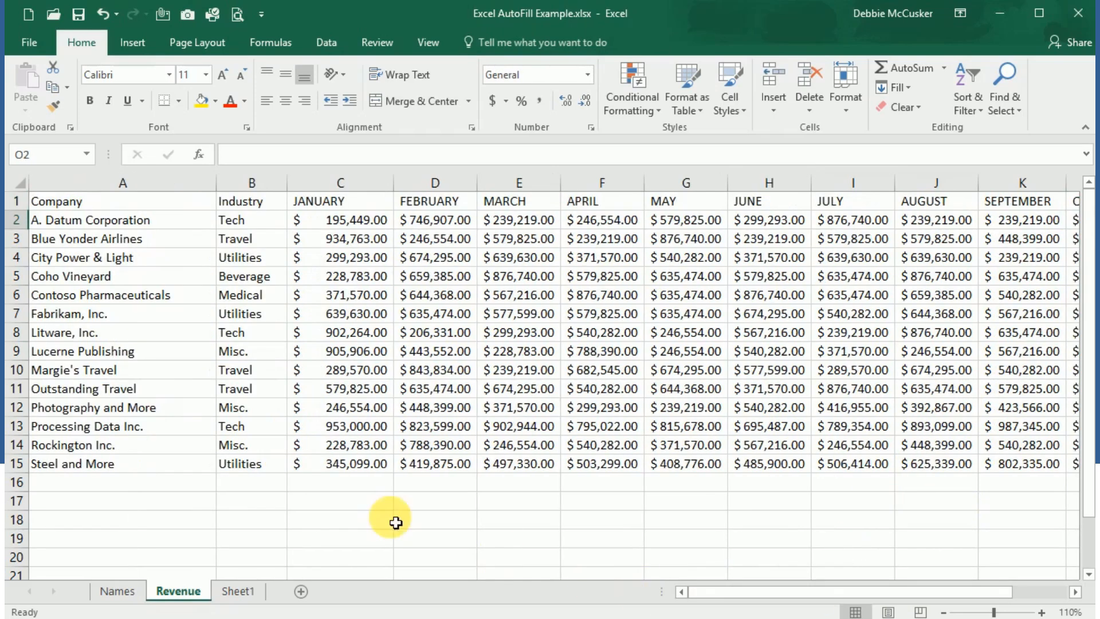
{"action": "left_click", "coordinate": [363, 484]}
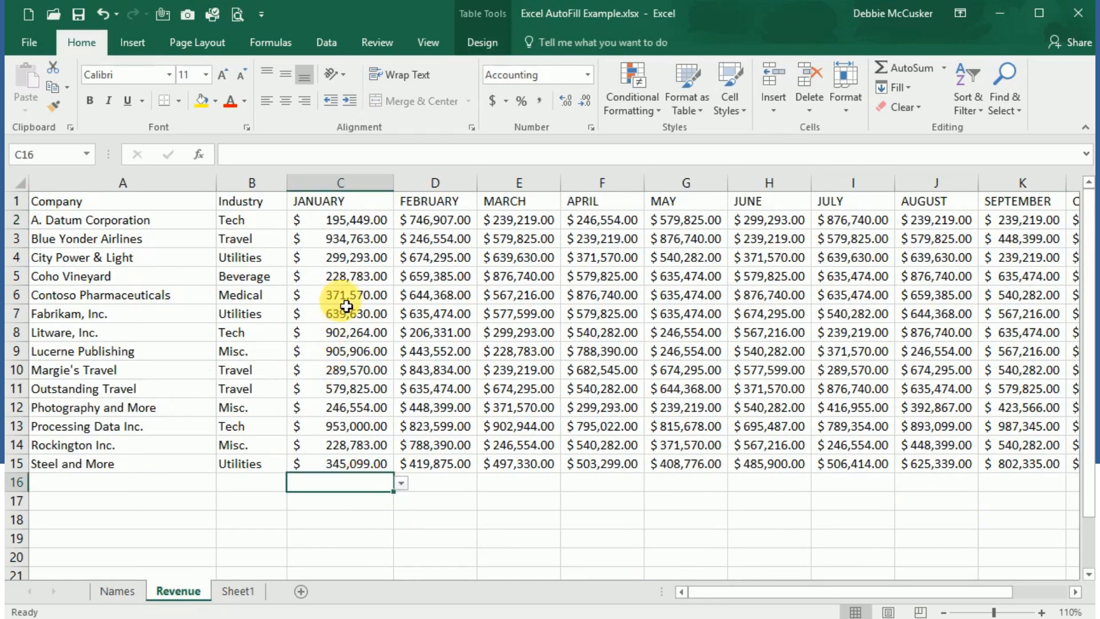
{"action": "left_click", "coordinate": [330, 220]}
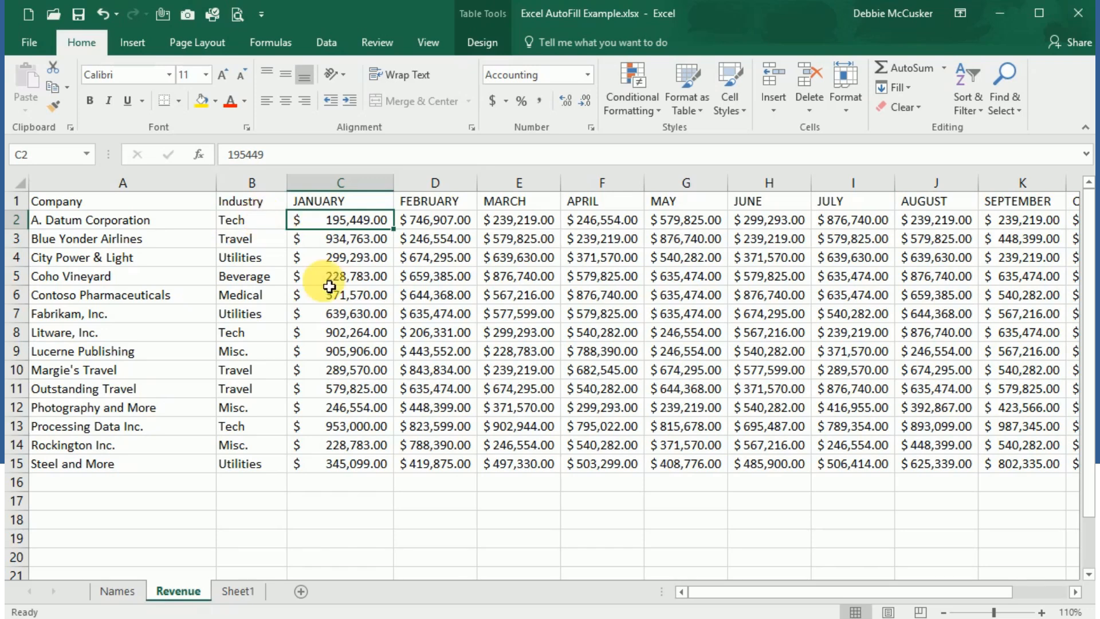
{"action": "left_click_drag", "start_coordinate": [344, 220], "coordinate": [356, 467]}
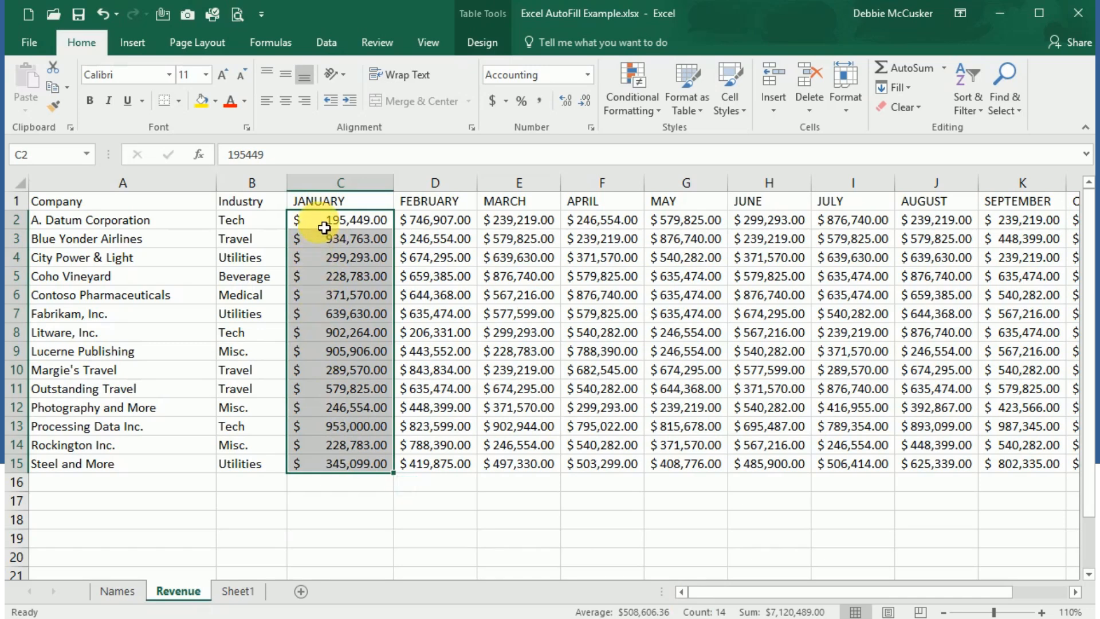
{"action": "left_click", "coordinate": [325, 228]}
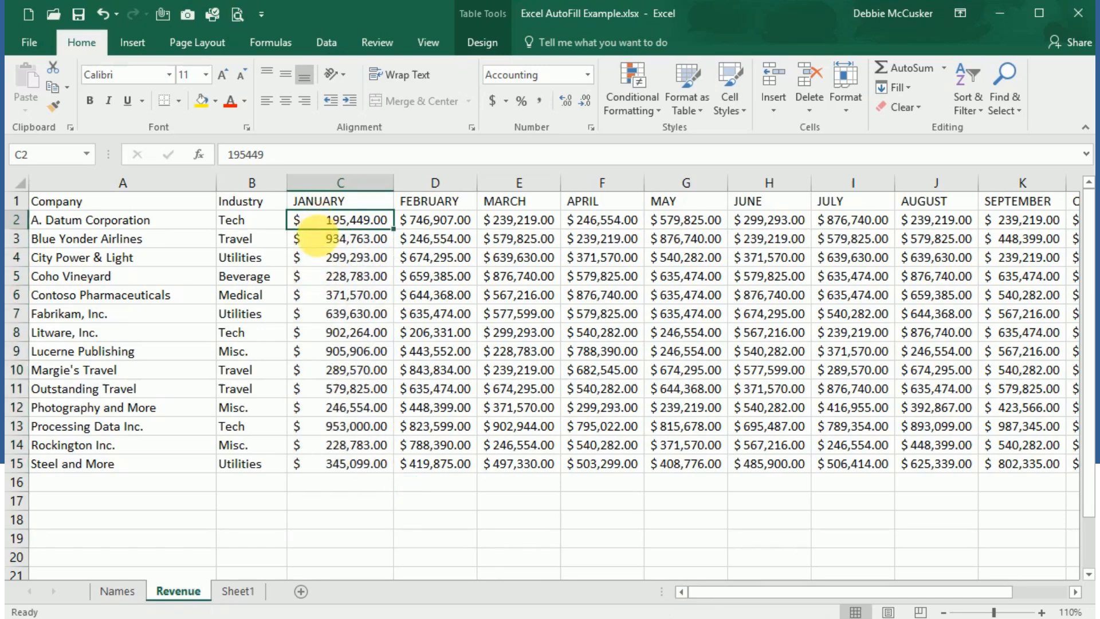
- Insert an AutoSum Average of the January column in cell C16, directly below the table
{"action": "left_click", "coordinate": [337, 489]}
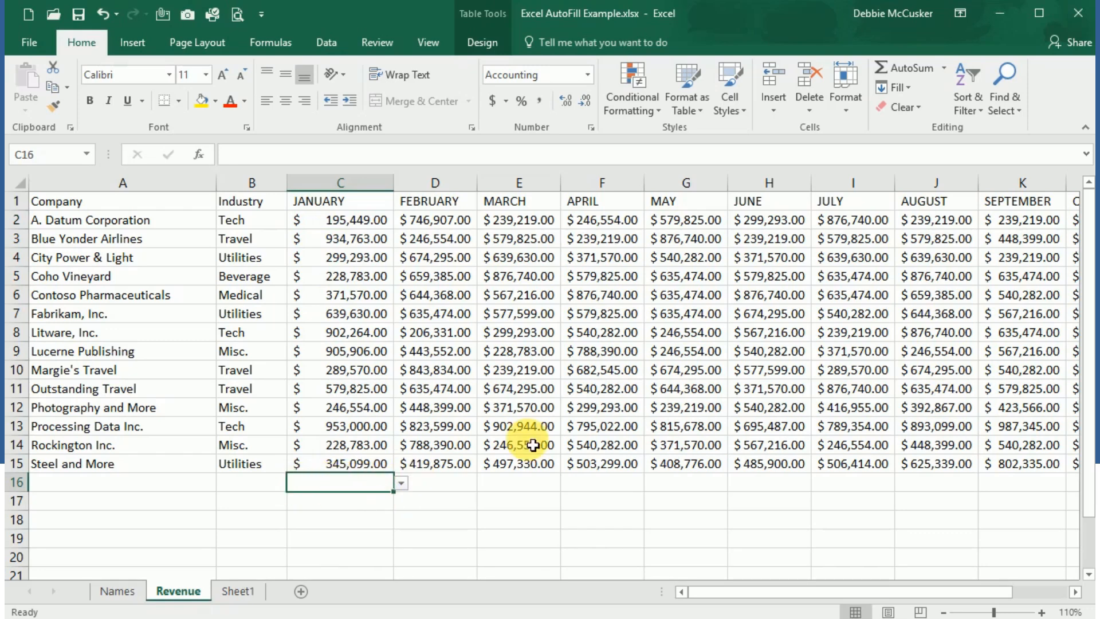
{"action": "left_click", "coordinate": [943, 67]}
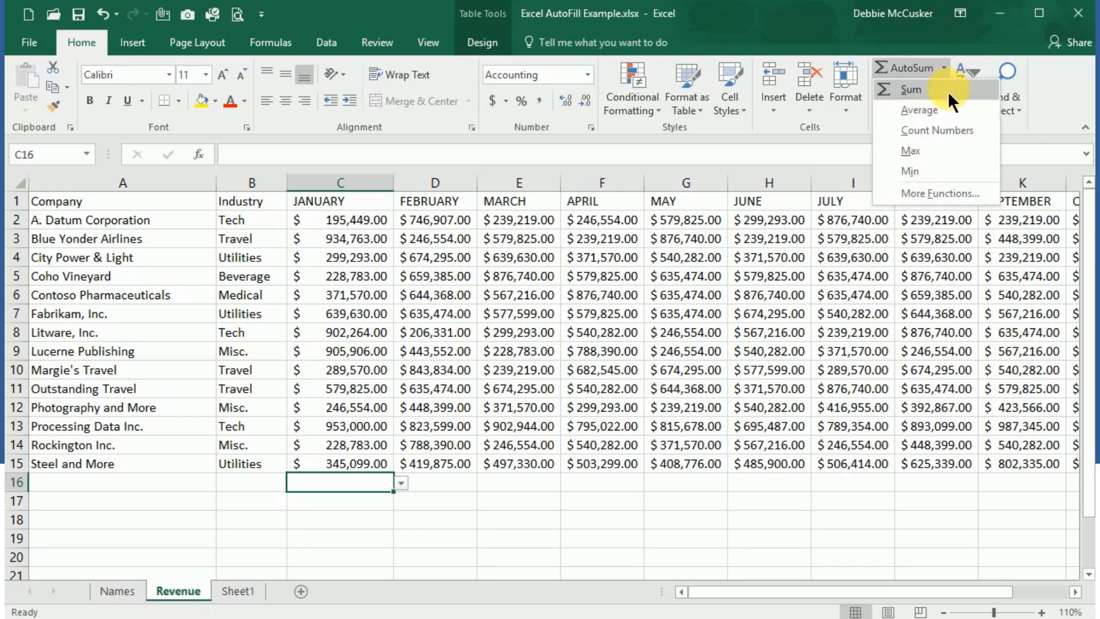
{"action": "left_click", "coordinate": [903, 111]}
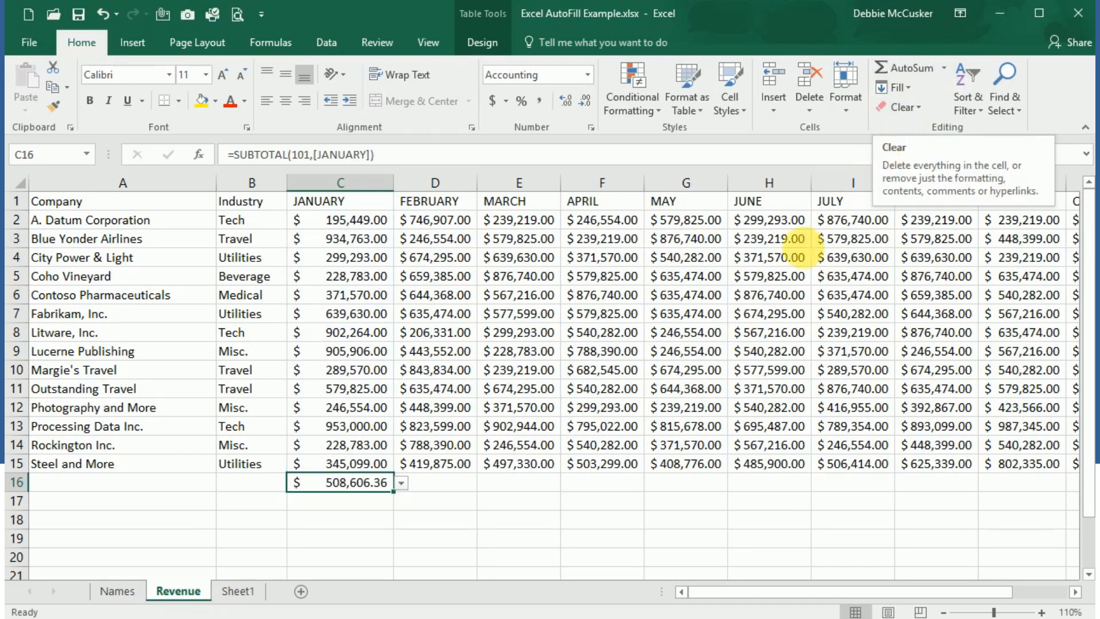
- Inspect the SUBTOTAL formula in C16 and reselect Average among the cell's summary functions
{"action": "left_click", "coordinate": [401, 484]}
{"action": "left_click", "coordinate": [402, 485]}
{"action": "left_click", "coordinate": [331, 155]}
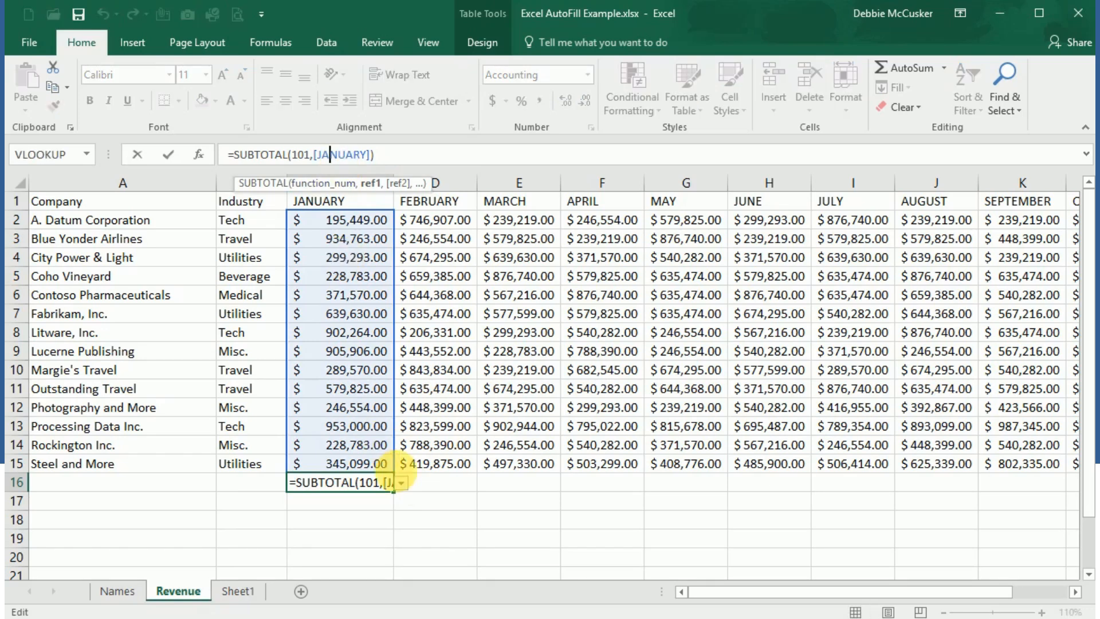
{"action": "left_click", "coordinate": [402, 483]}
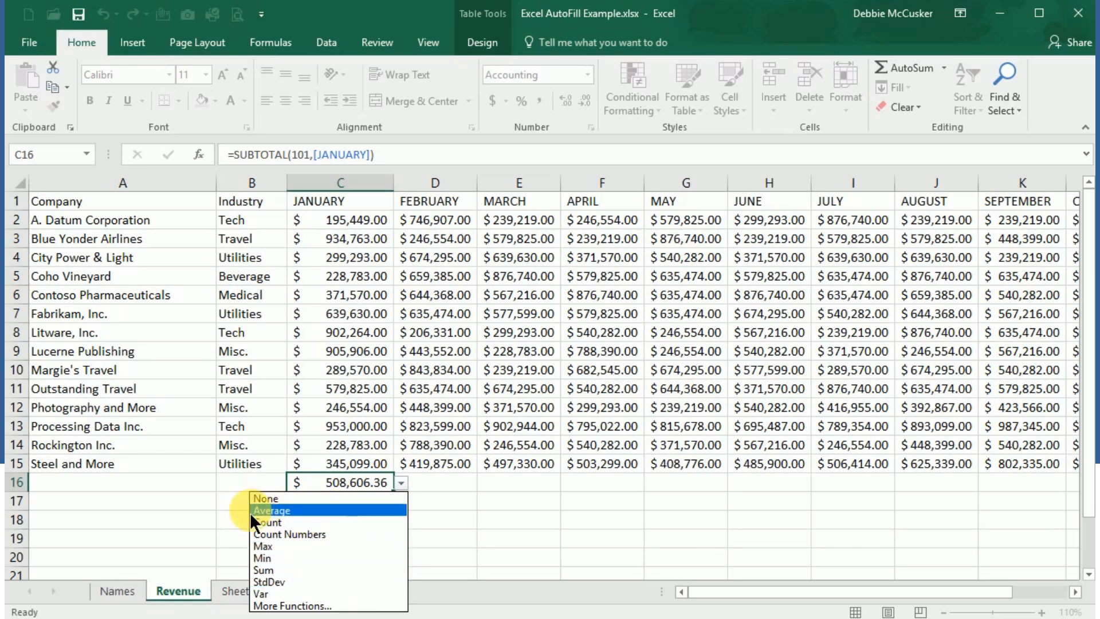
{"action": "left_click", "coordinate": [313, 511]}
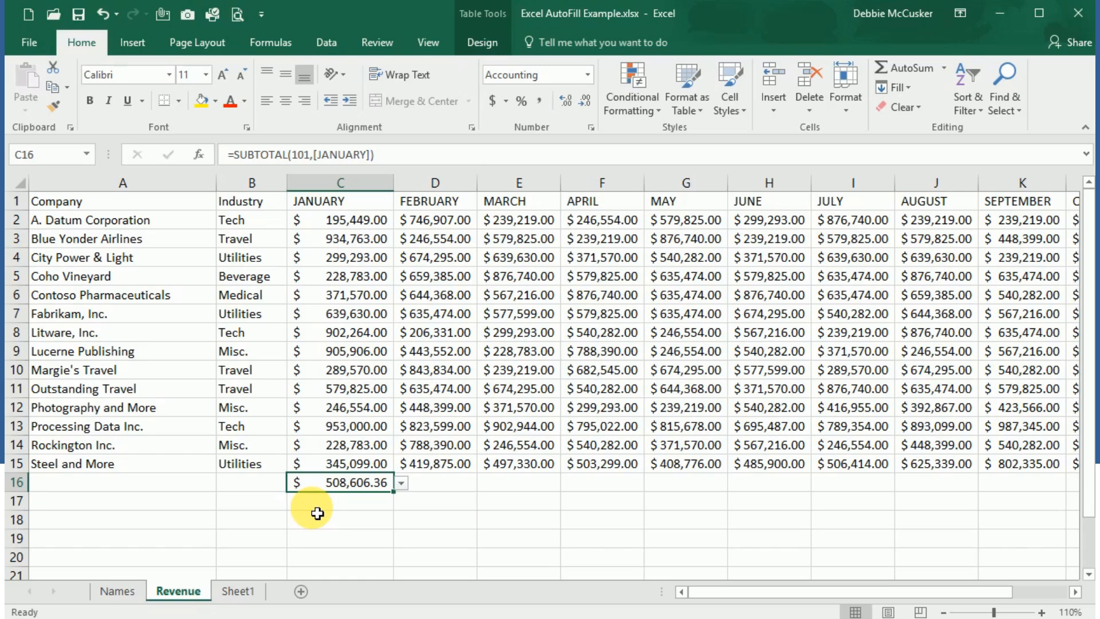
- Clear the January average formula from cell C16
{"action": "left_click", "coordinate": [278, 488]}
{"action": "left_click", "coordinate": [326, 487]}
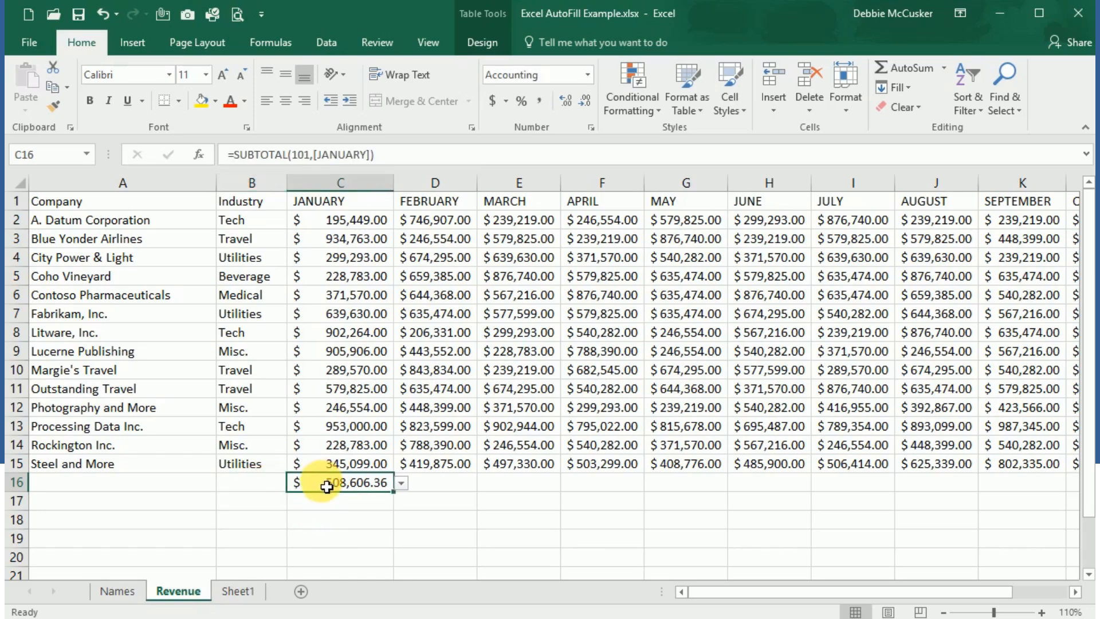
{"action": "key", "text": "Delete"}
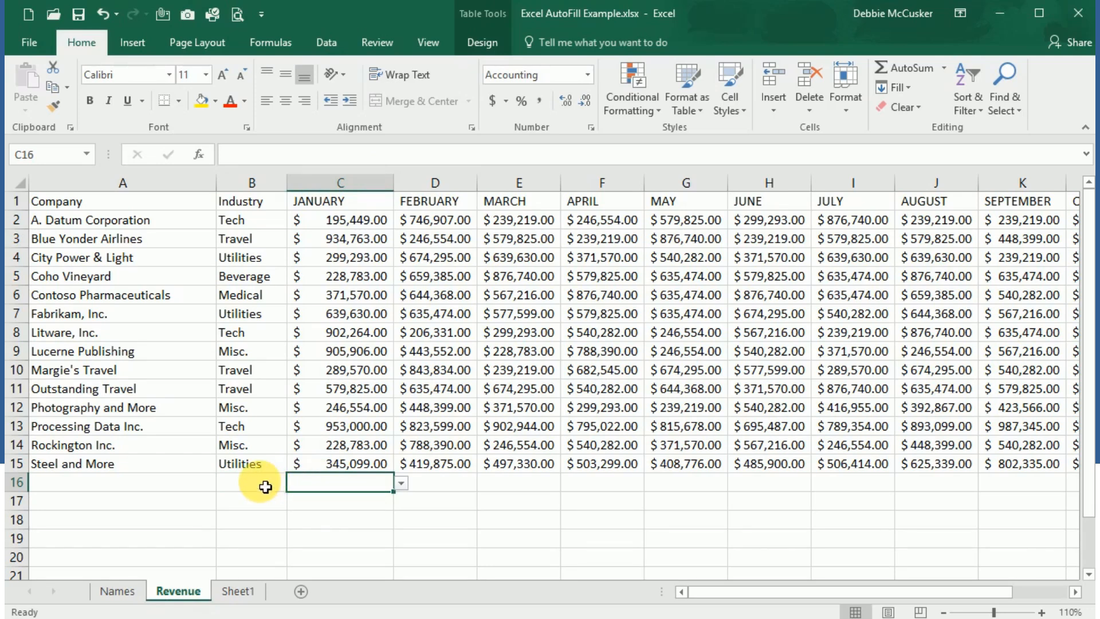
- Enter the formula =AVERAGE([JANUARY]) in cell C16 for the January values in C2:C15 and inspect it
{"action": "type", "text": "=average"}
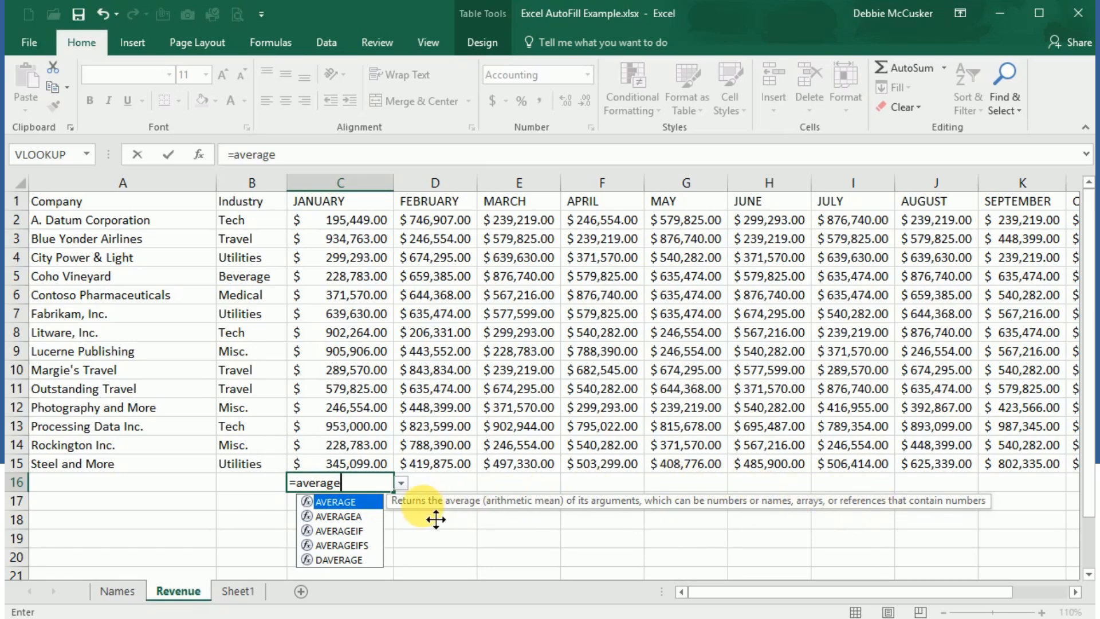
{"action": "type", "text": "("}
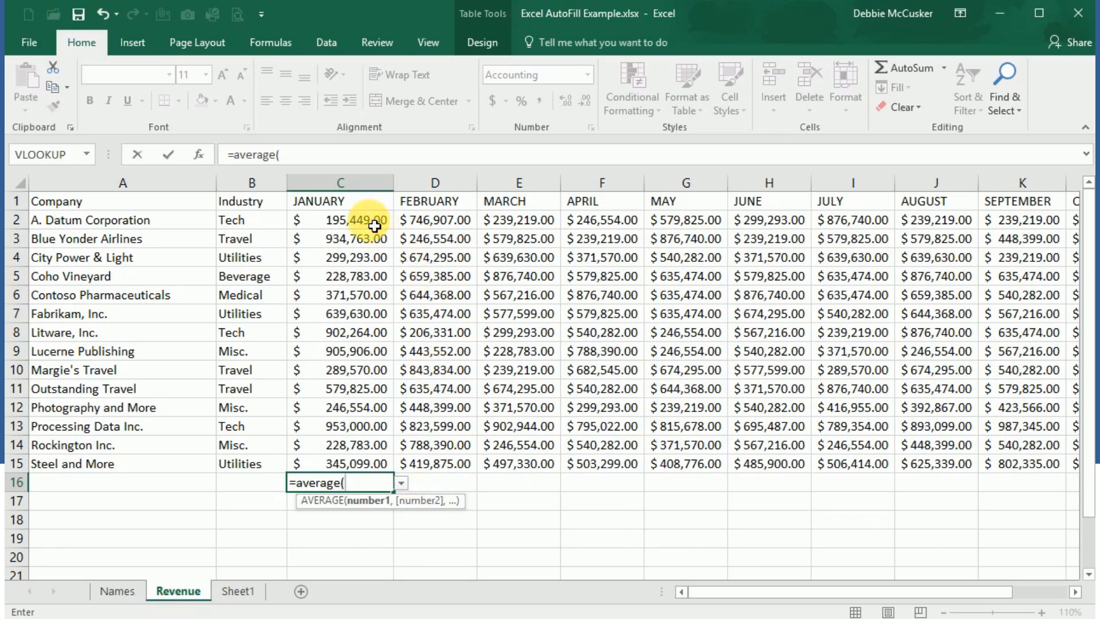
{"action": "left_click_drag", "start_coordinate": [363, 221], "coordinate": [359, 471]}
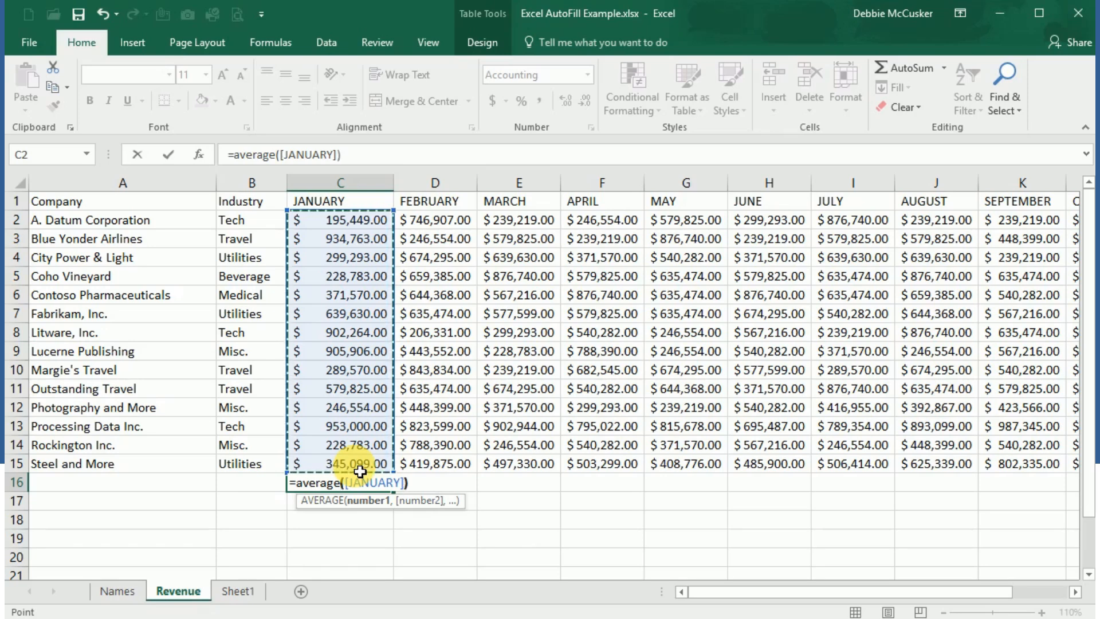
{"action": "type", "text": ")"}
{"action": "key", "text": "Return"}
{"action": "key", "text": "Up"}
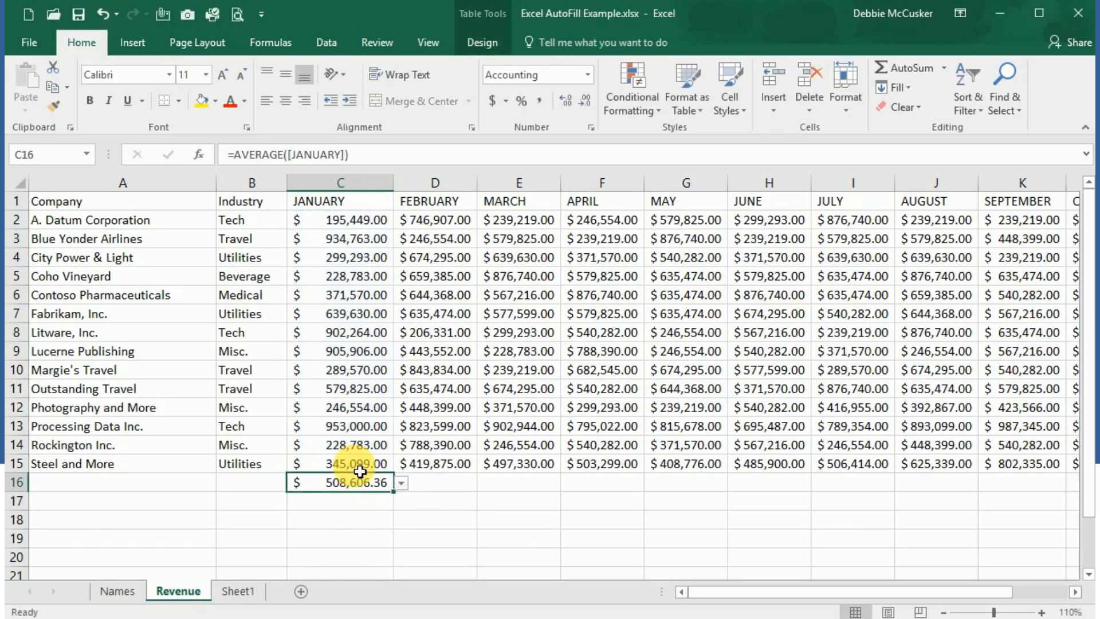
{"action": "left_click", "coordinate": [374, 155]}
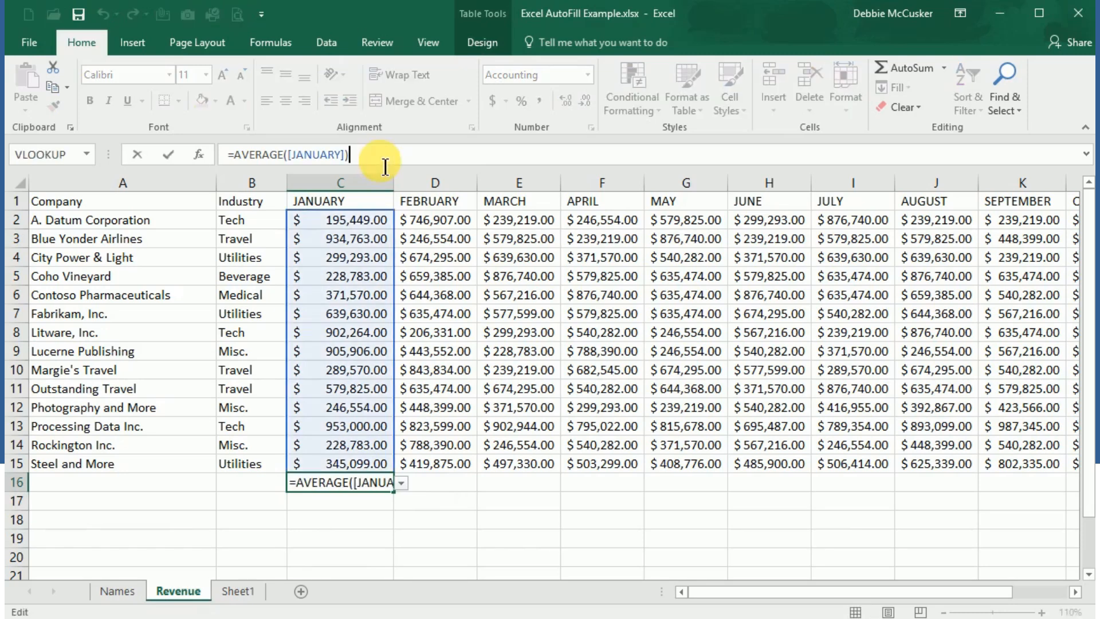
{"action": "left_click", "coordinate": [260, 489]}
{"action": "left_click", "coordinate": [325, 488]}
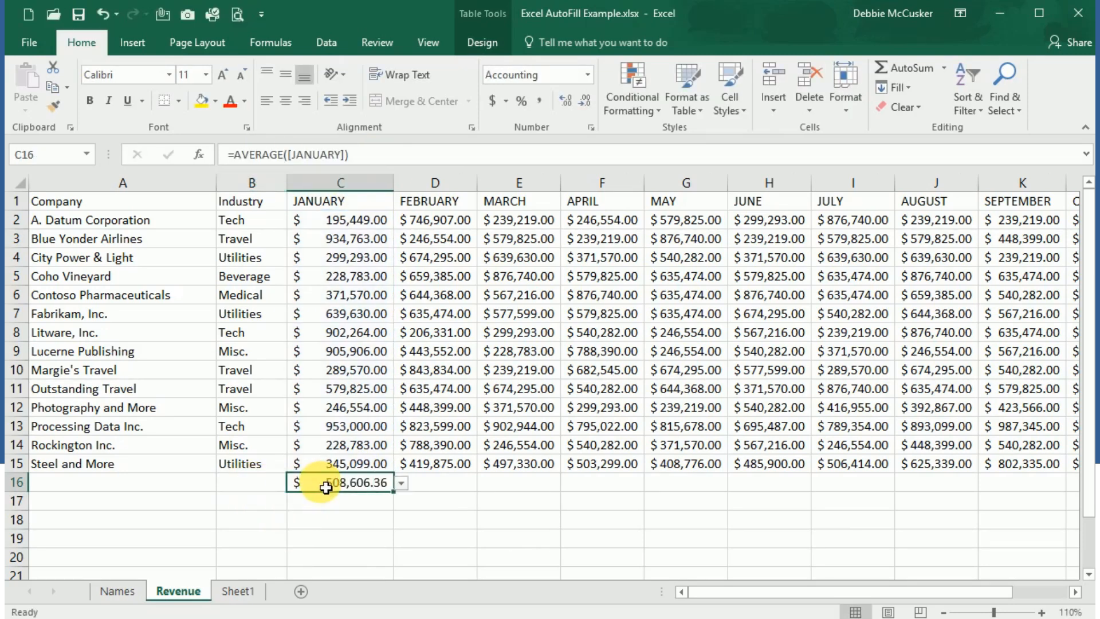
- Clear cell C16 and try to re-enter the AVERAGE formula over the January values in C2:C15
{"action": "key", "text": "Delete"}
{"action": "type", "text": "=average("}
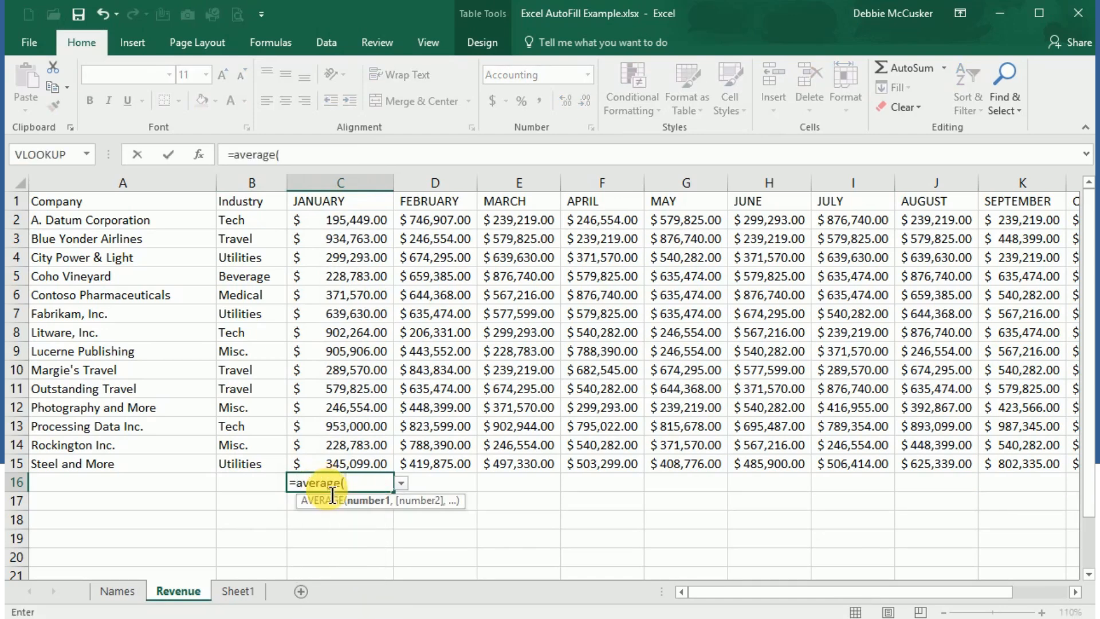
{"action": "left_click_drag", "start_coordinate": [332, 227], "coordinate": [334, 467]}
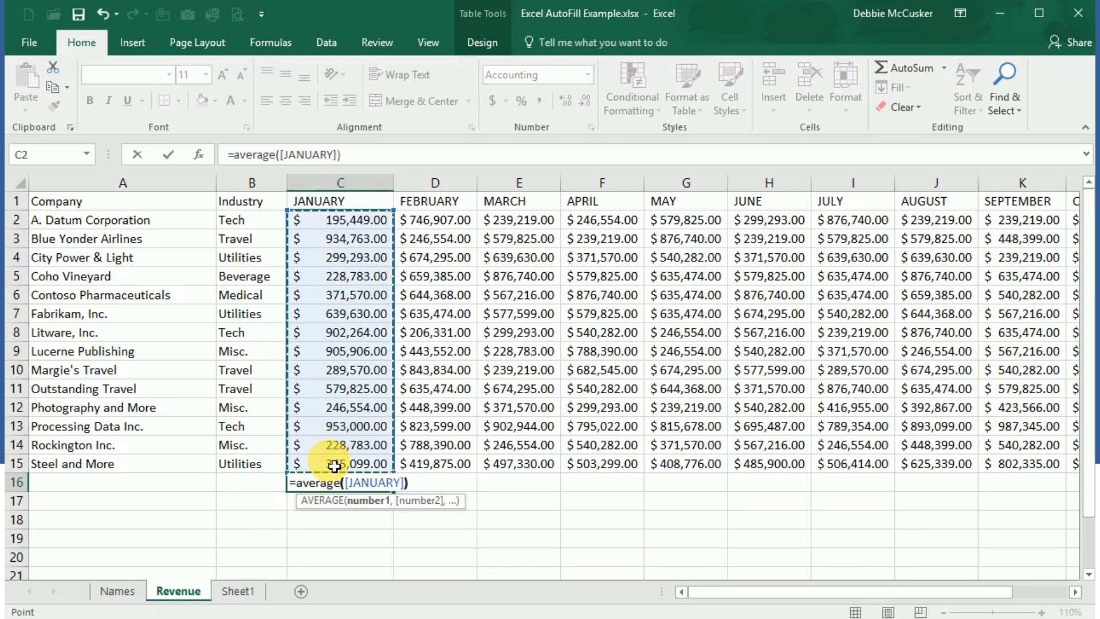
{"action": "type", "text": ")"}
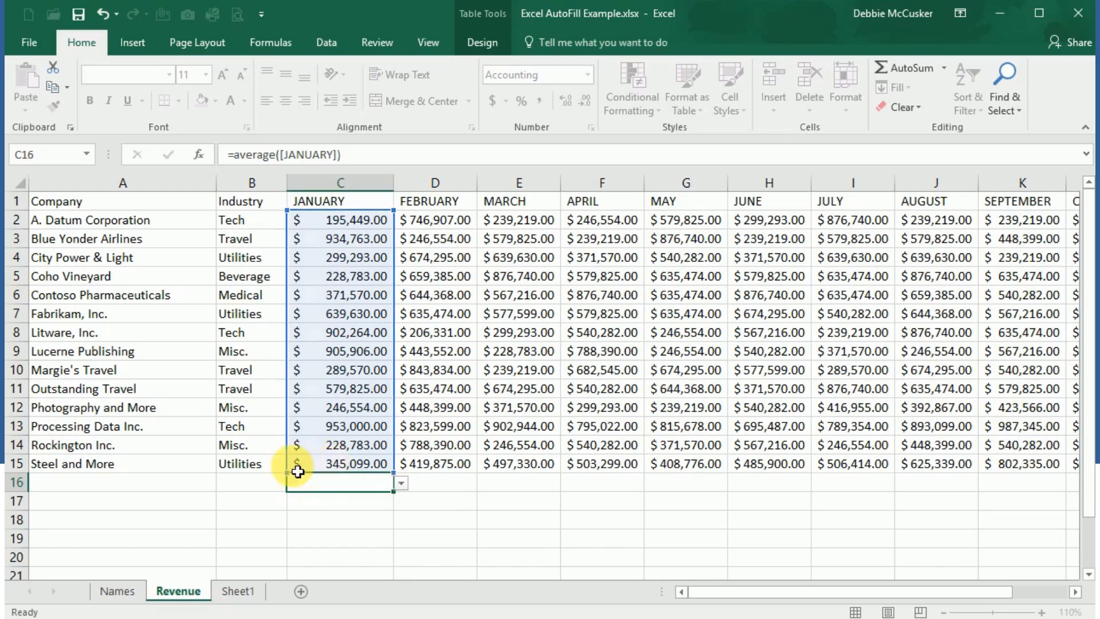
{"action": "key", "text": "Escape"}
{"action": "left_click", "coordinate": [263, 484]}
- On Sheet1, enter the formula =AVERAGE(C1:C14) in cell C15 below the first revenue column
{"action": "left_click", "coordinate": [237, 594]}
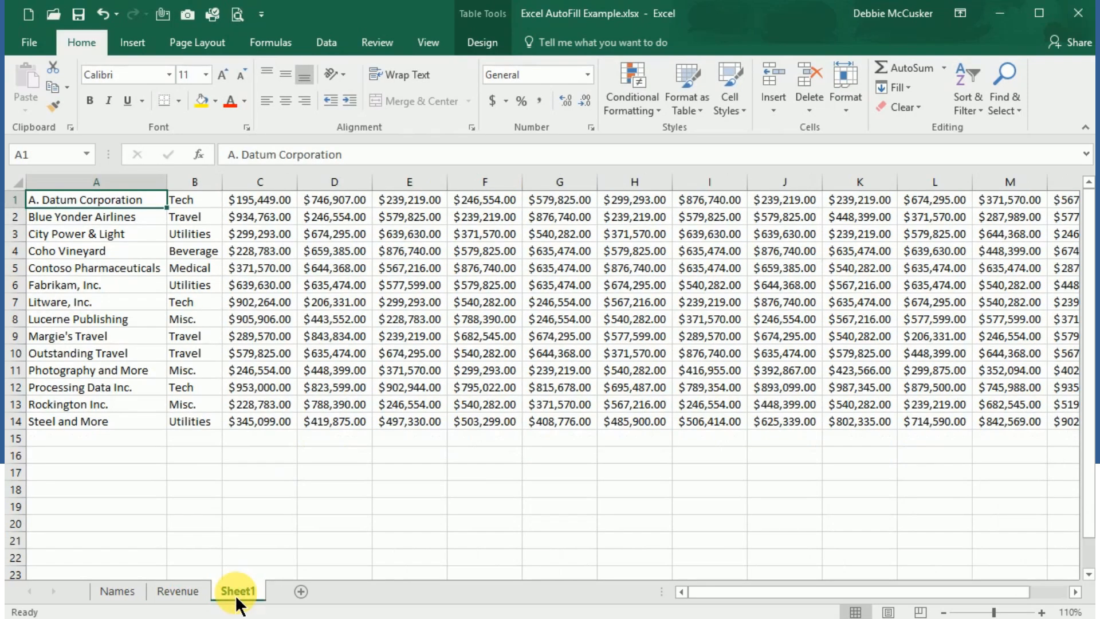
{"action": "left_click", "coordinate": [258, 443]}
{"action": "type", "text": "=ave"}
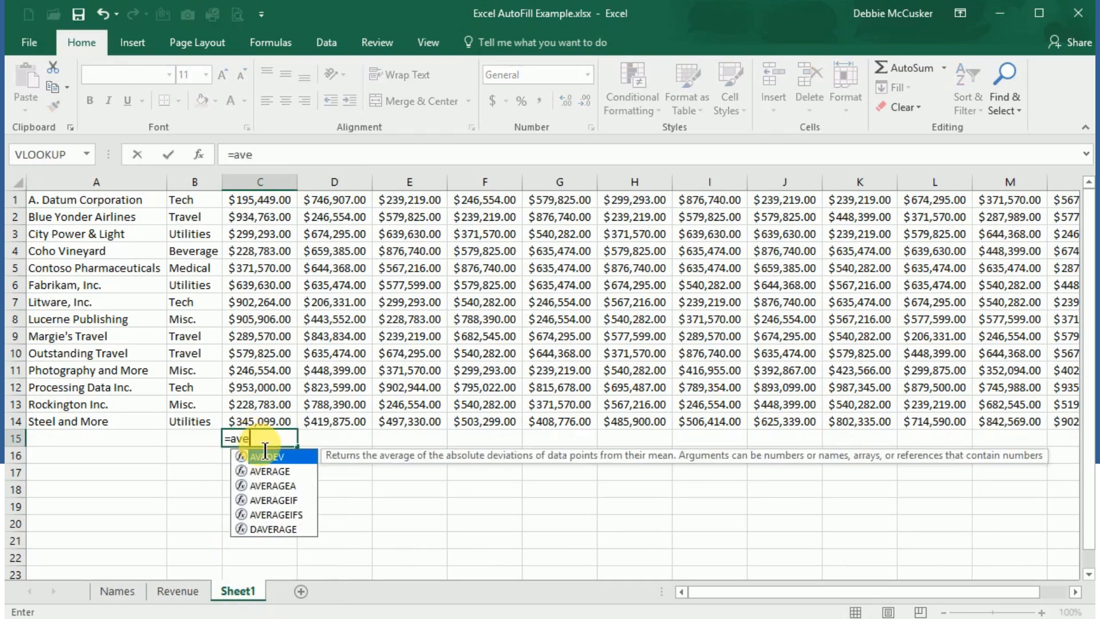
{"action": "type", "text": "rage("}
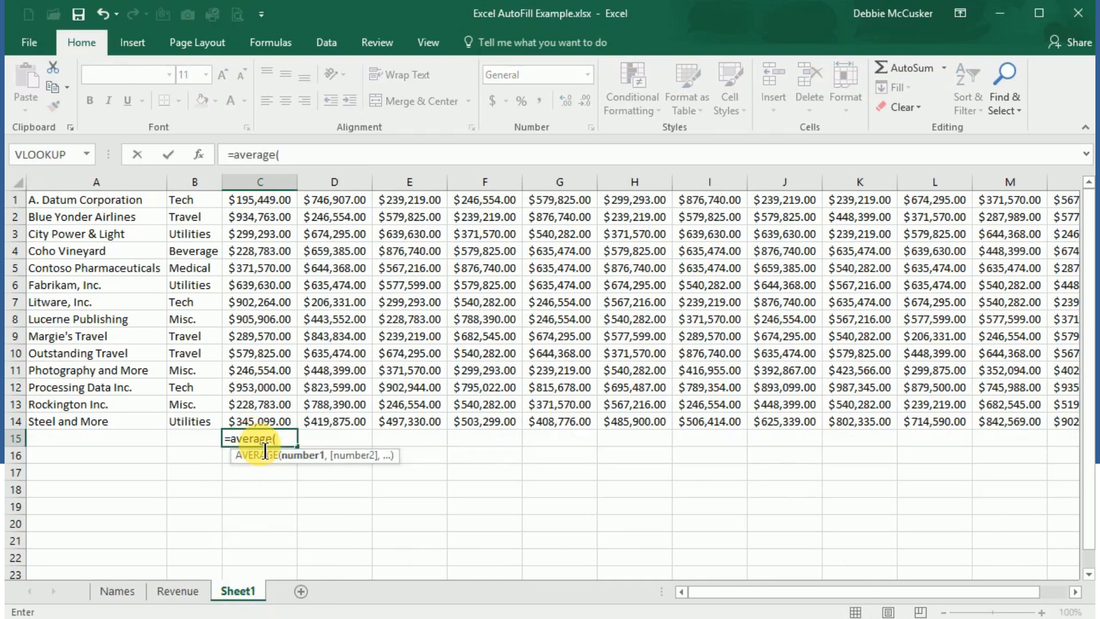
{"action": "left_click_drag", "start_coordinate": [268, 204], "coordinate": [248, 426]}
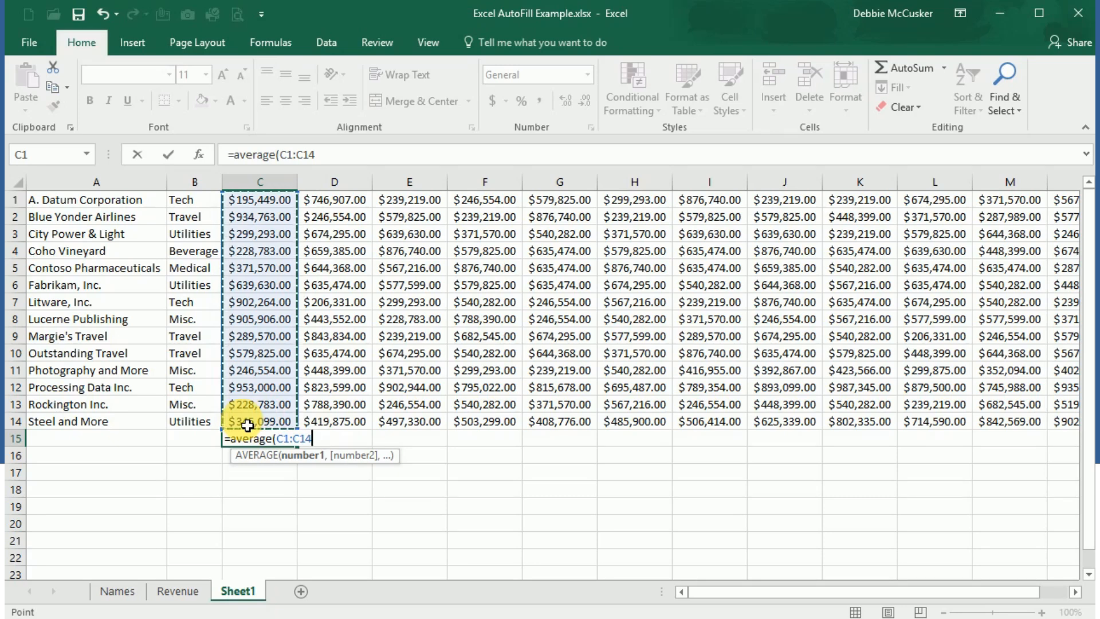
{"action": "key", "text": "ctrl+Return"}
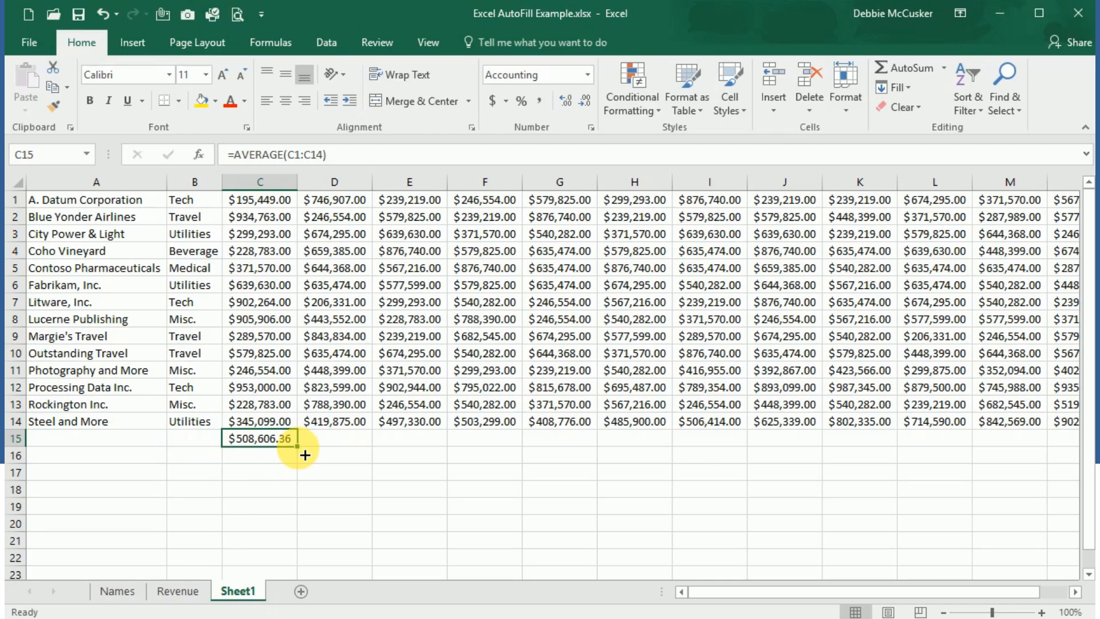
- Fill the average formula from C15 across through N15 and check the copied formulas in D15 to F15
{"action": "left_click_drag", "start_coordinate": [305, 455], "coordinate": [945, 453]}
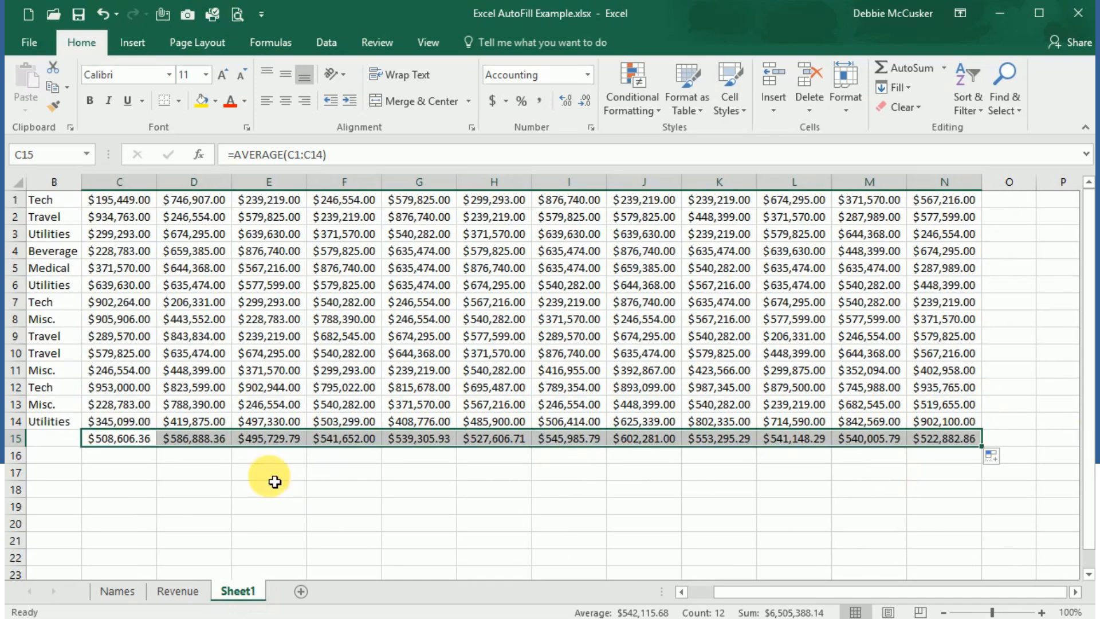
{"action": "left_click", "coordinate": [216, 447]}
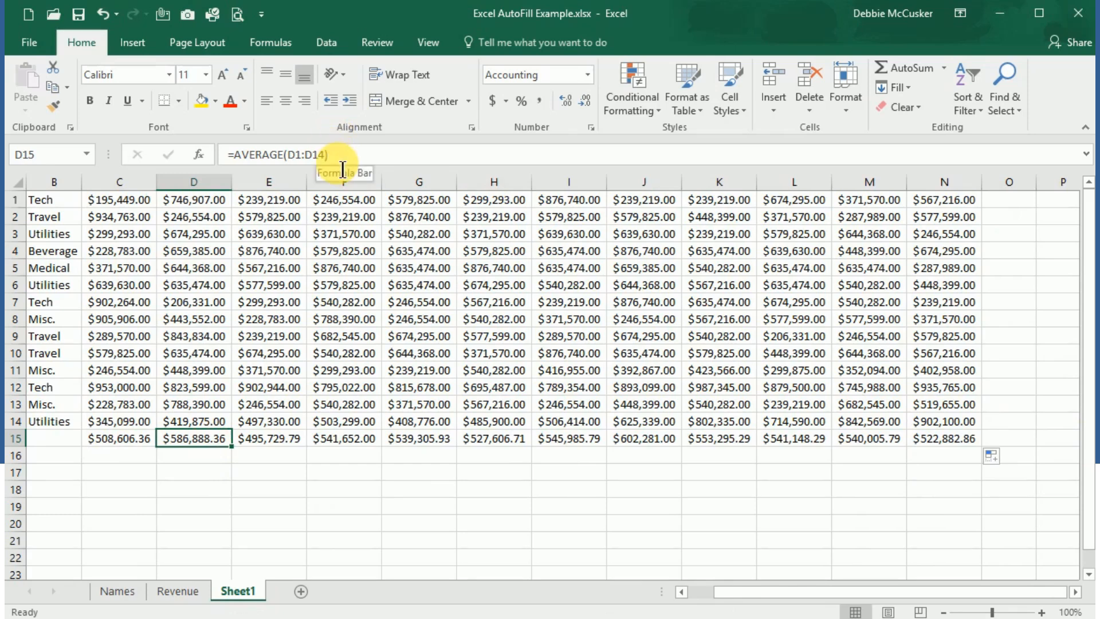
{"action": "key", "text": "Right"}
{"action": "key", "text": "Right"}
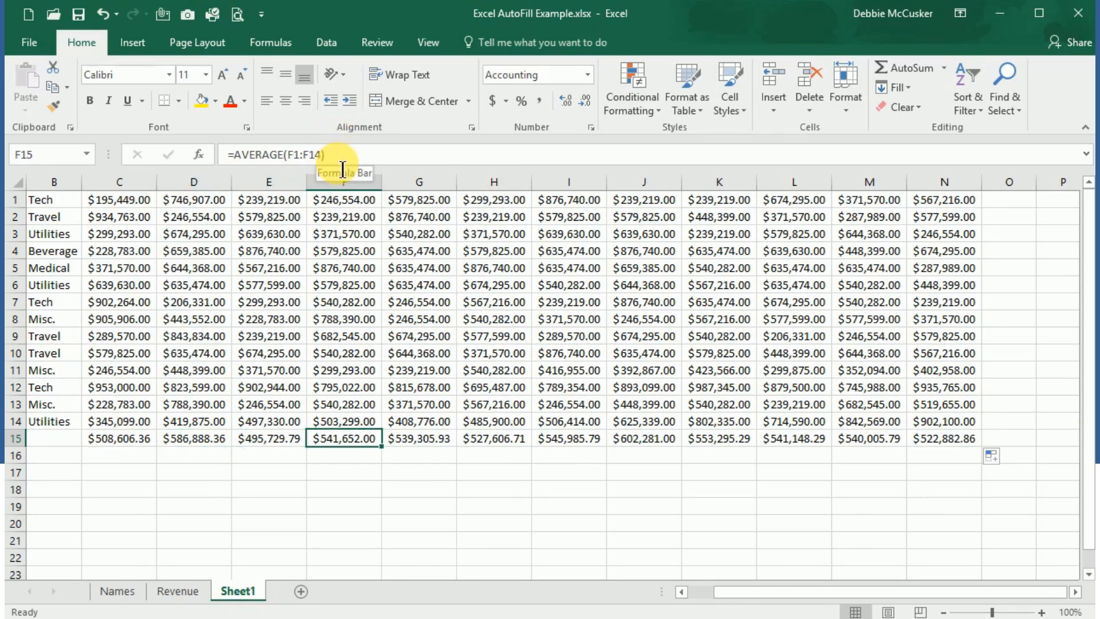